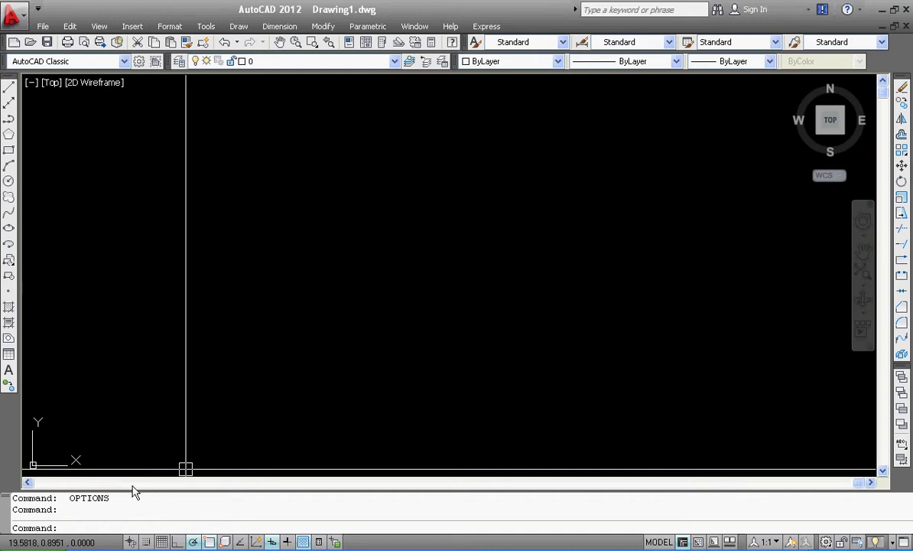
In Options (OP), turn on 'Display Layout and Model tabs' and apply it
type("op")
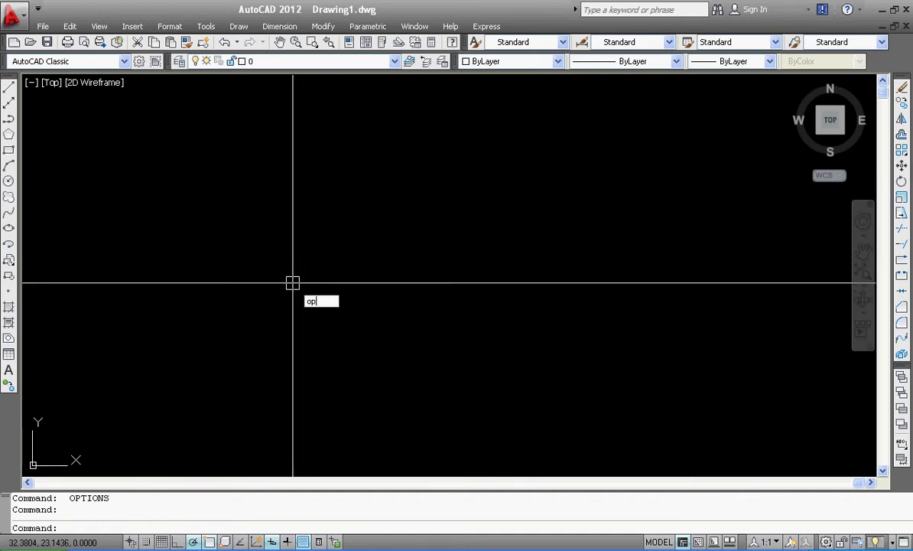
key("Return")
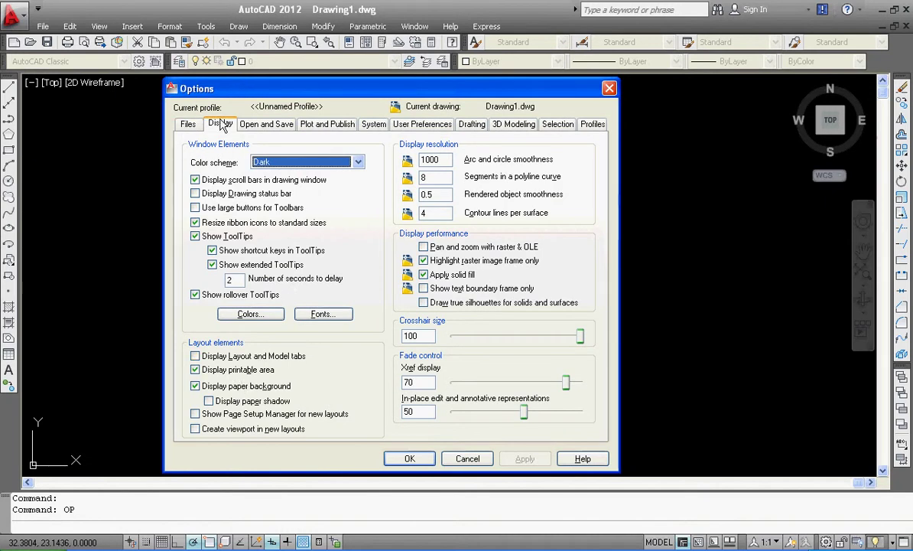
left_click(266, 123)
left_click(220, 124)
left_click(195, 356)
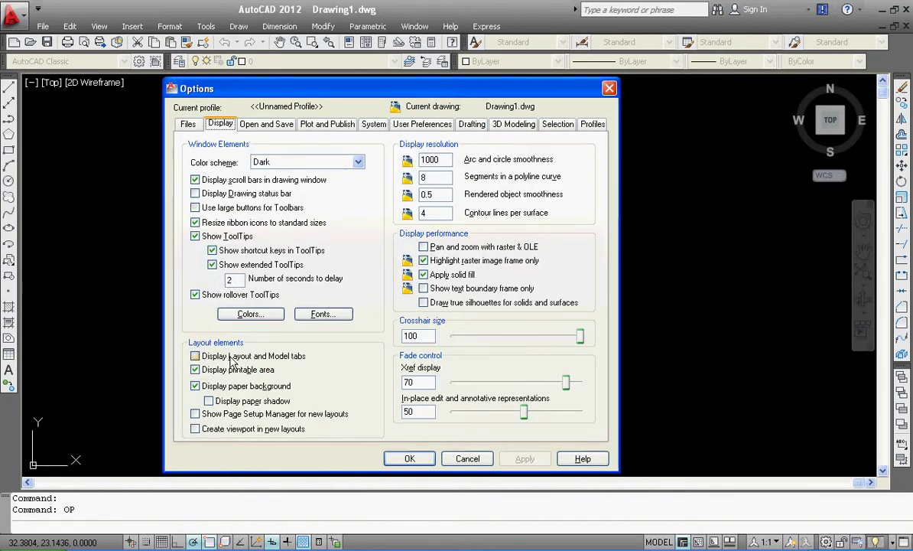
left_click(525, 458)
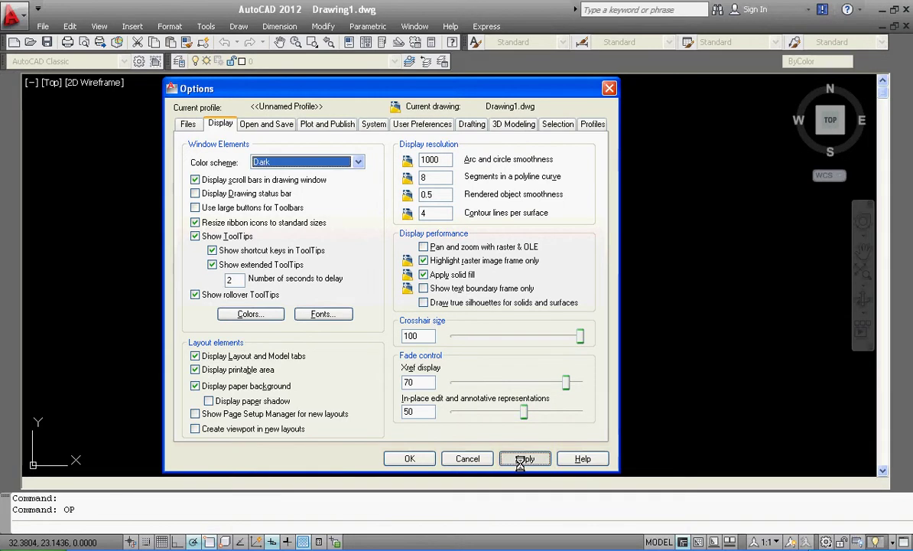
left_click(409, 458)
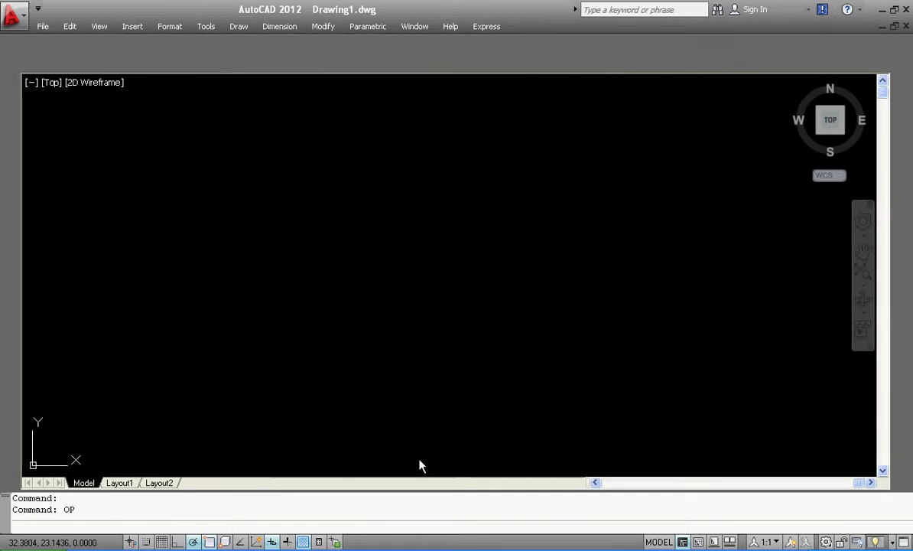
left_click(119, 483)
left_click(159, 483)
left_click(129, 483)
left_click(85, 482)
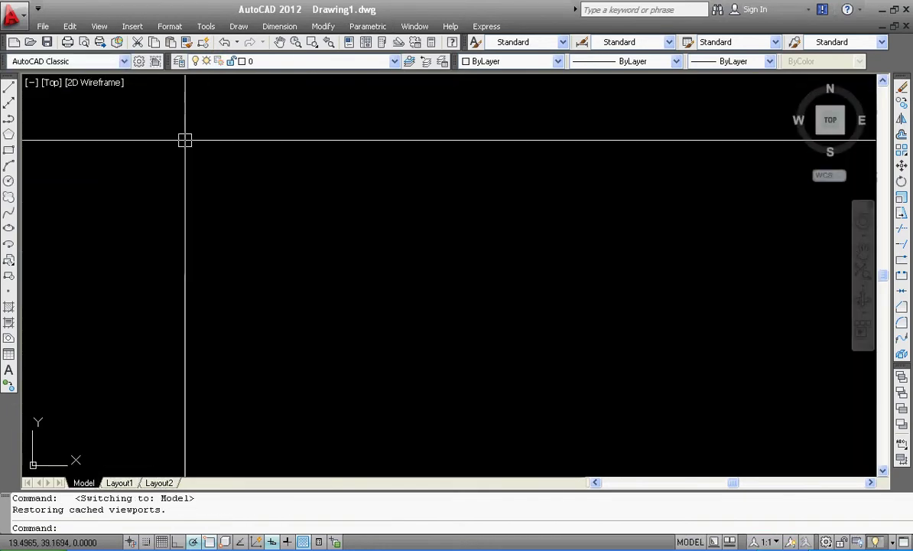
left_click(132, 26)
mouse_move(147, 170)
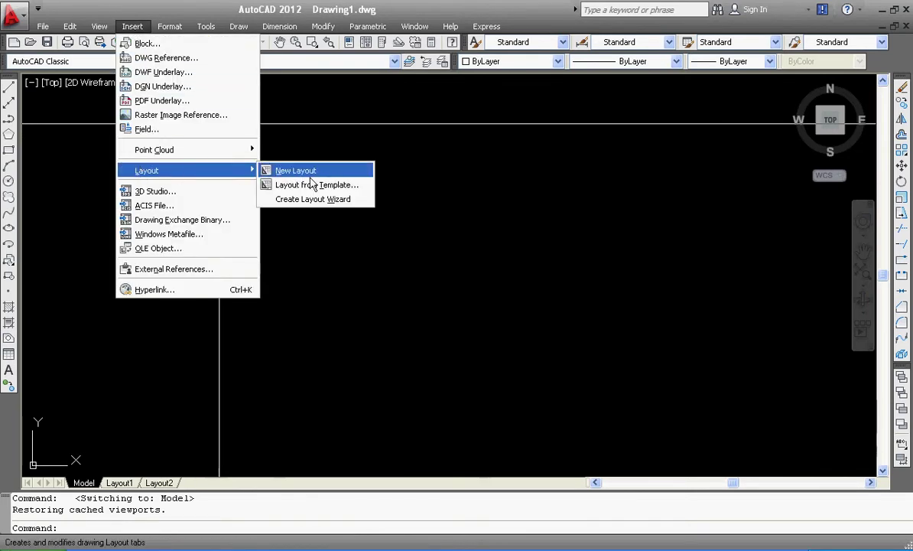
left_click(319, 177)
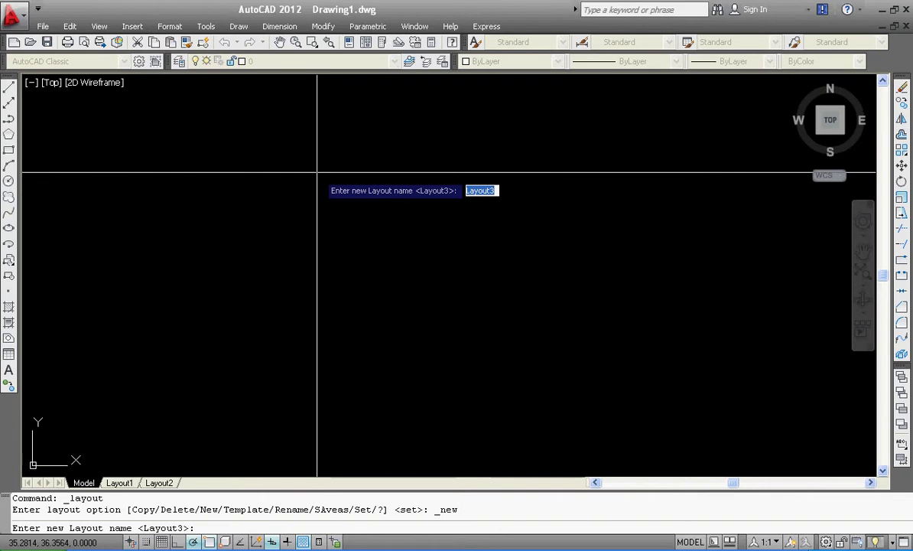
key("Return")
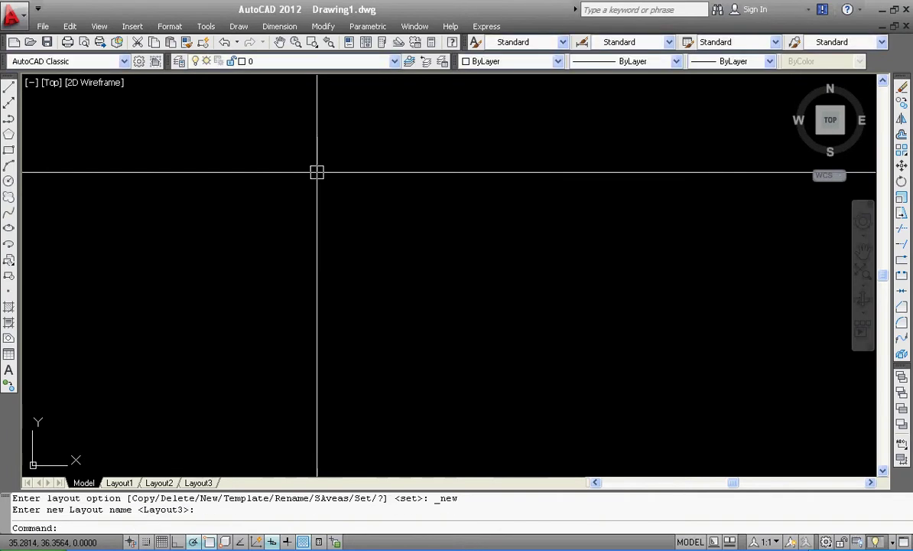
left_click(198, 483)
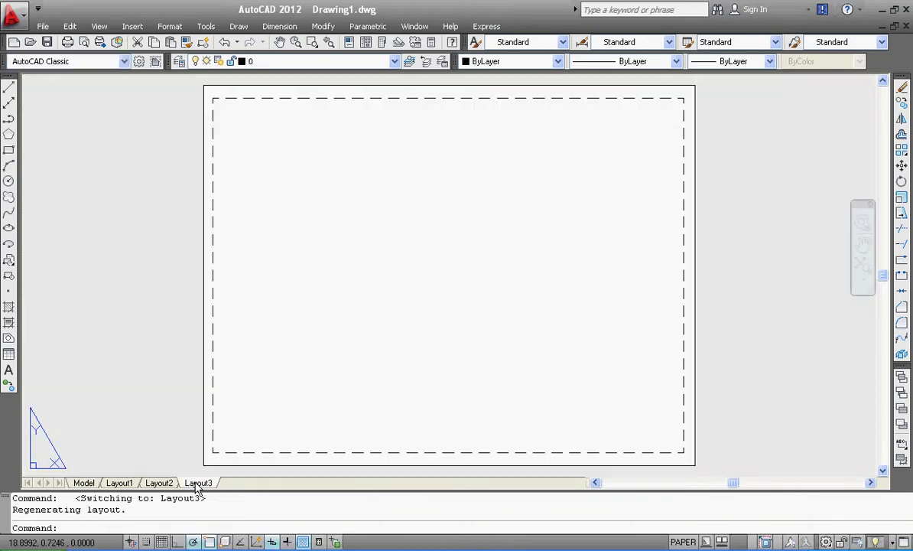
right_click(198, 485)
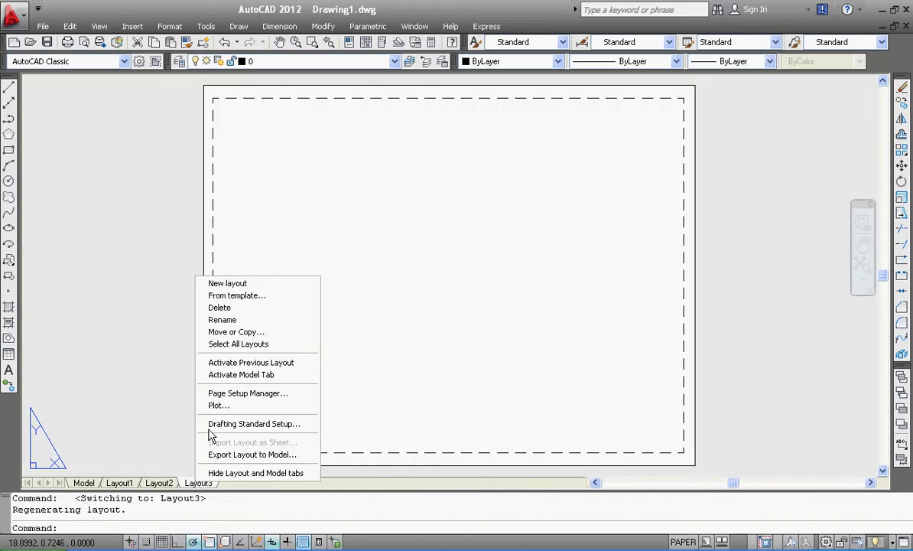
left_click(220, 307)
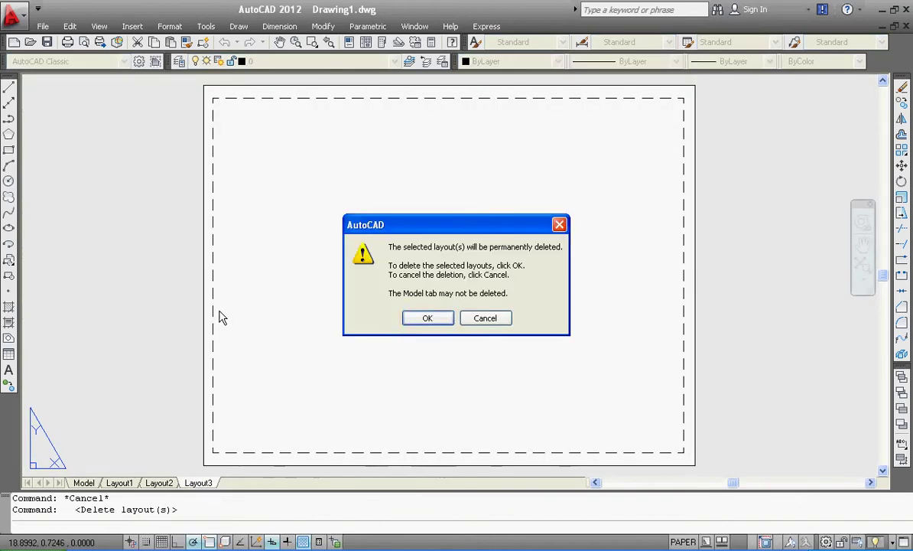
left_click(442, 322)
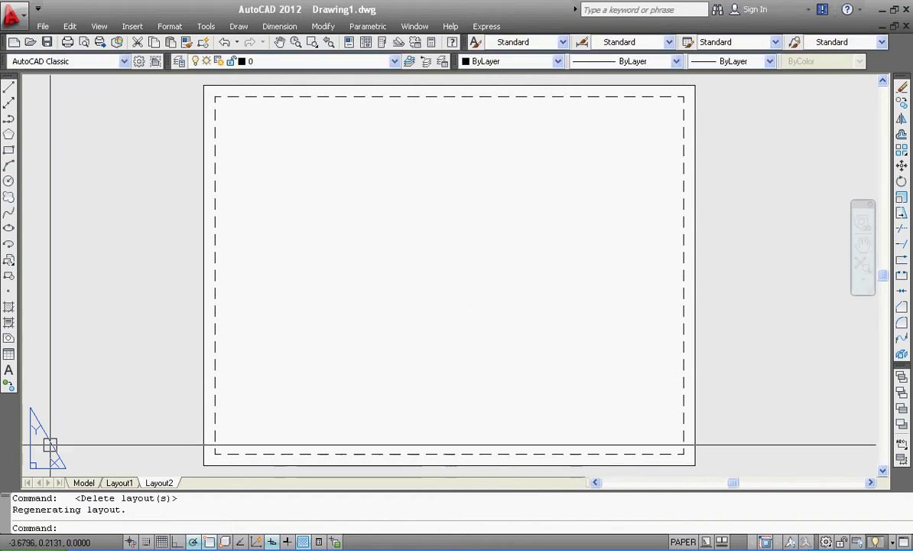
left_click(84, 482)
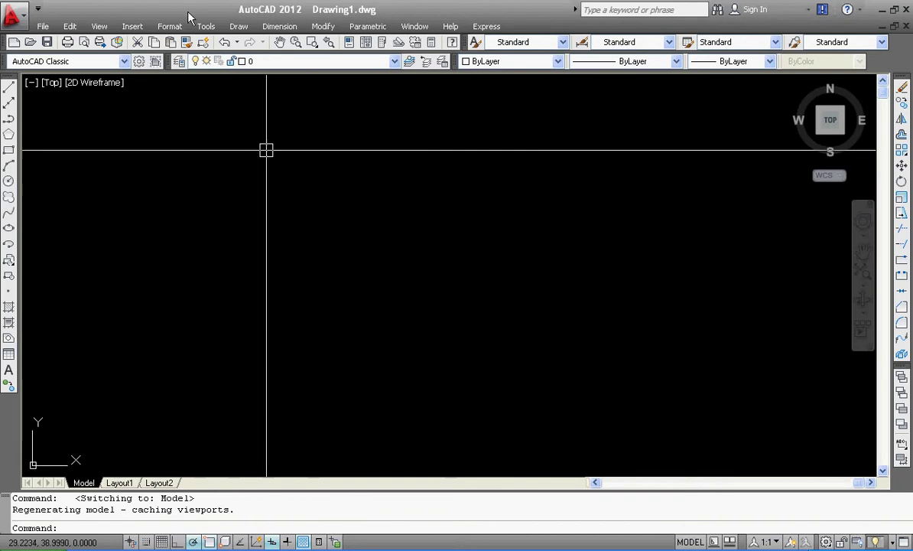
From Layout1, add a new layout through the Insert menu with the default name Layout3
left_click(132, 26)
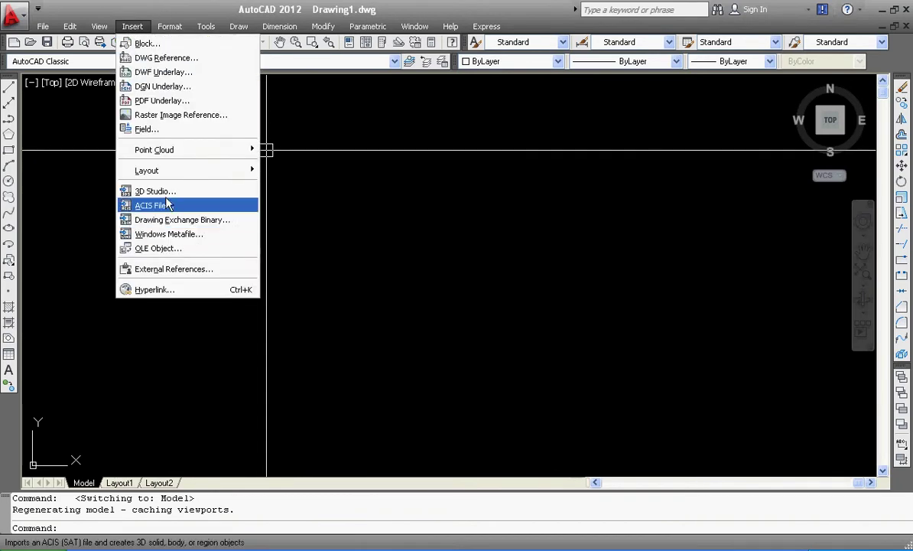
mouse_move(147, 170)
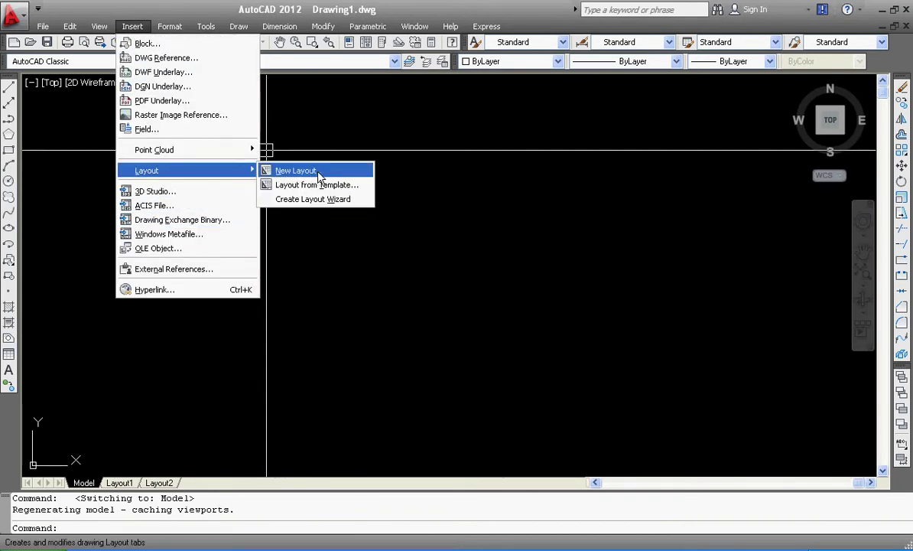
key("Escape")
left_click(428, 181)
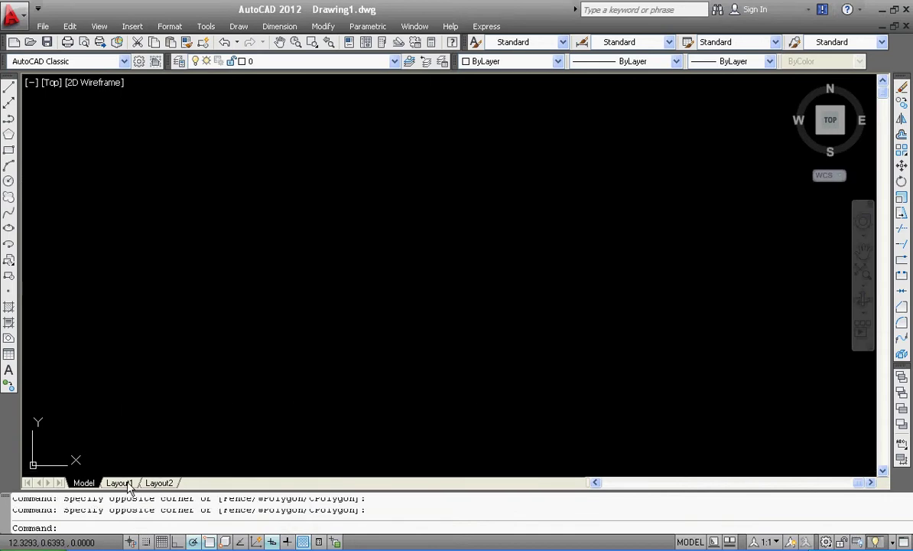
left_click(127, 484)
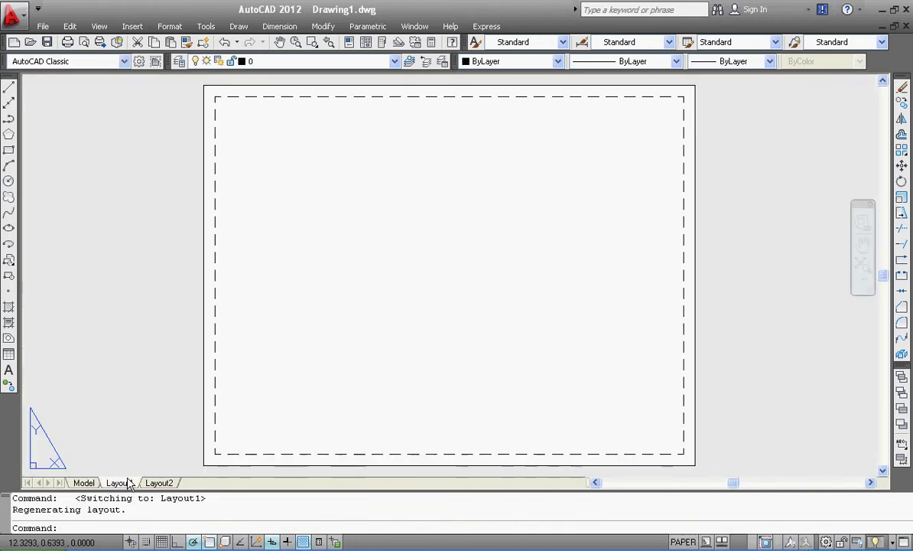
left_click(132, 26)
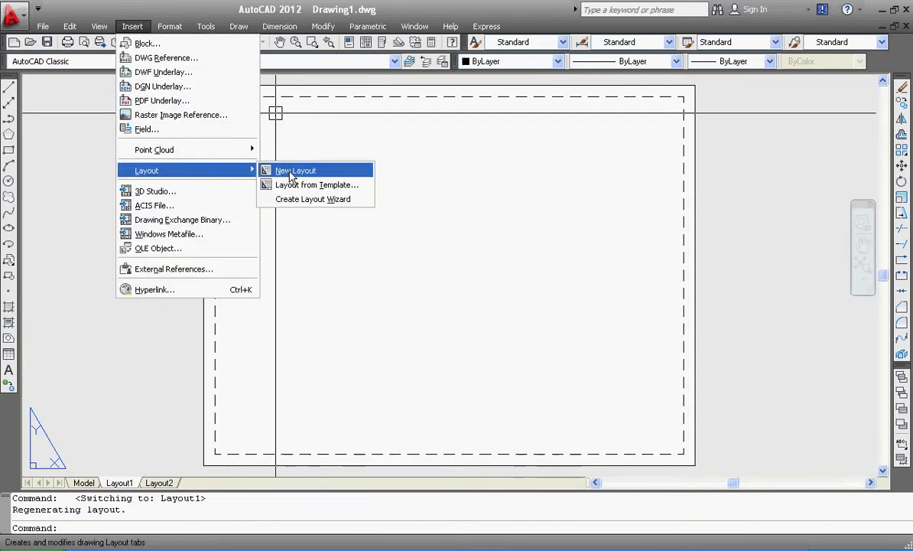
left_click(290, 173)
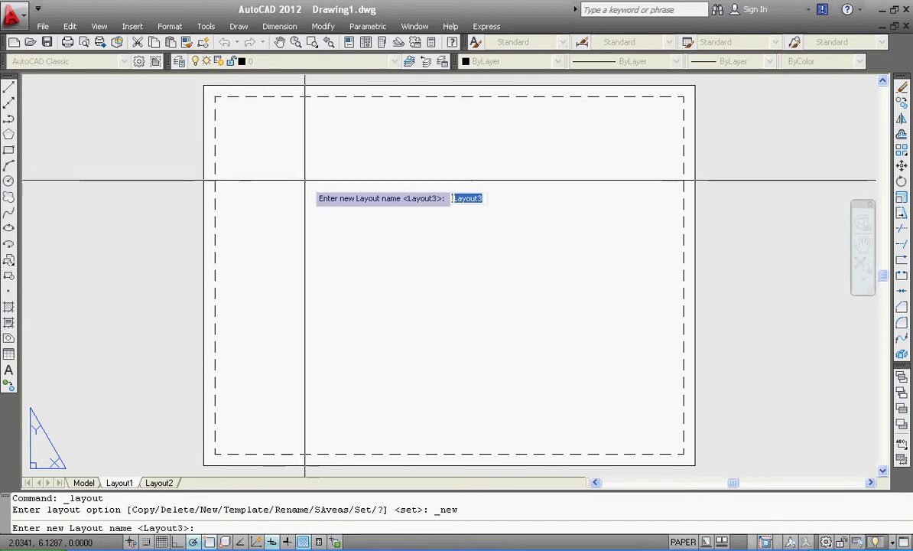
key("Return")
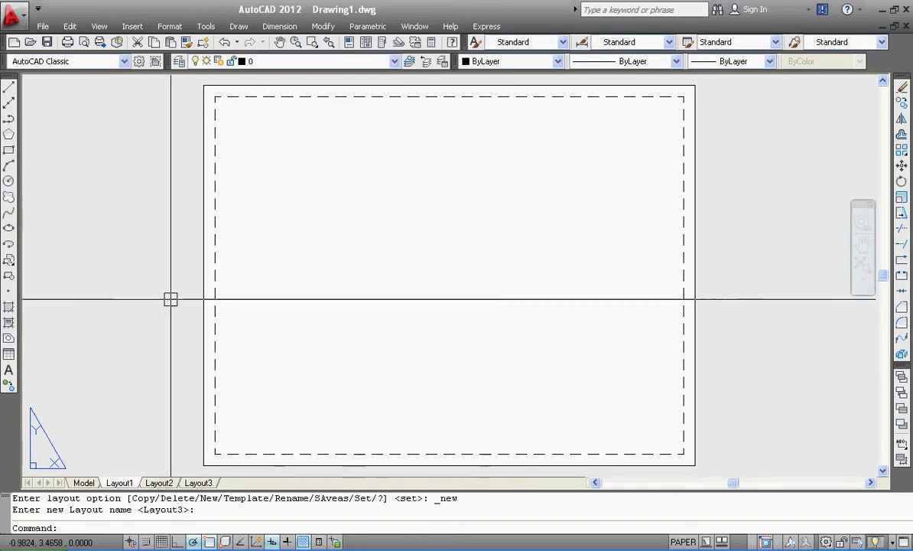
Delete the Layout3 sheet from its tab menu and confirm the deletion
left_click(197, 483)
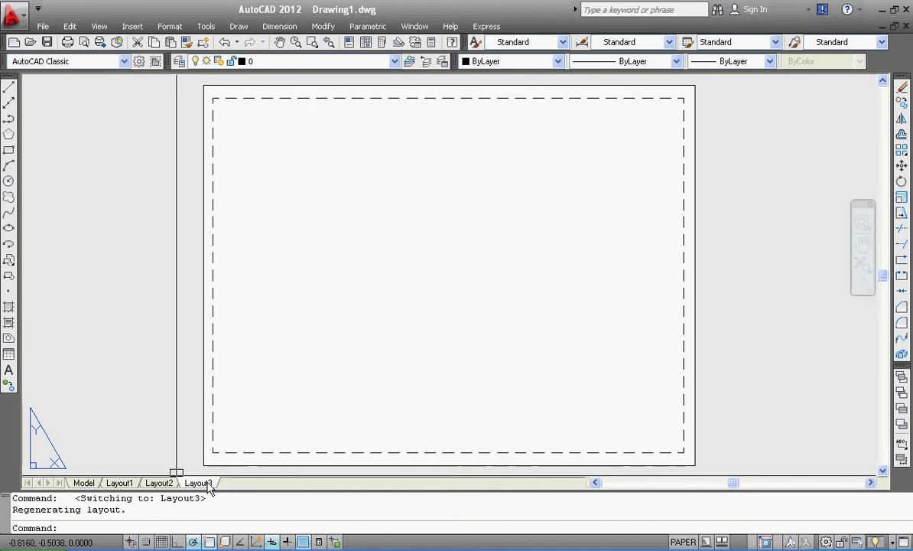
right_click(212, 484)
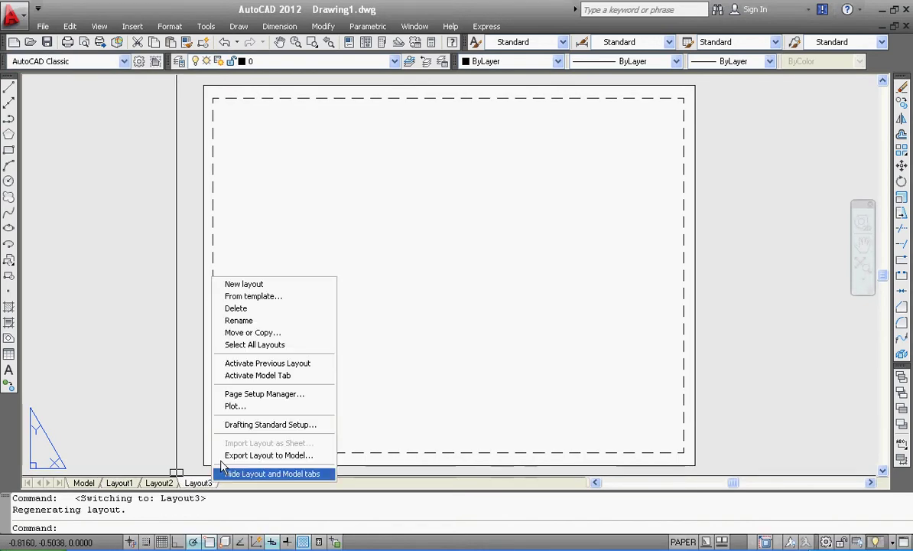
left_click(245, 318)
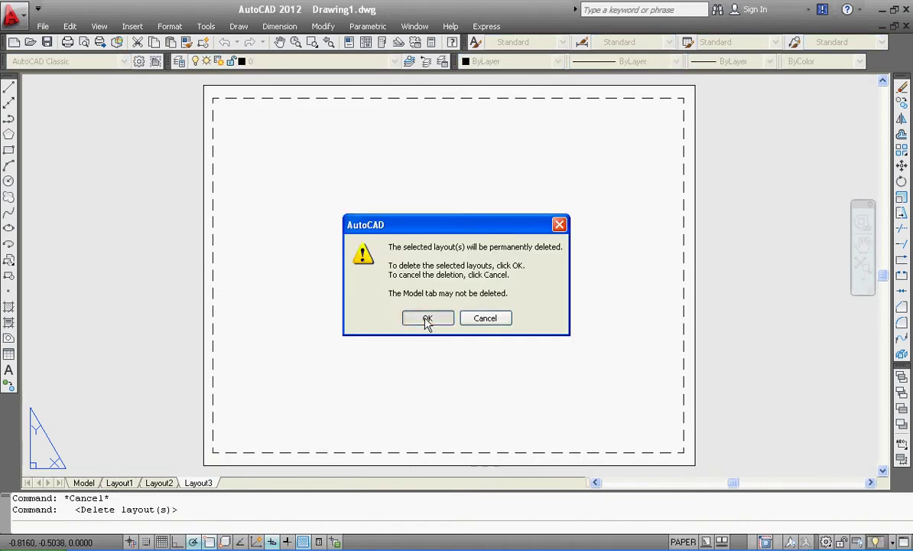
left_click(428, 318)
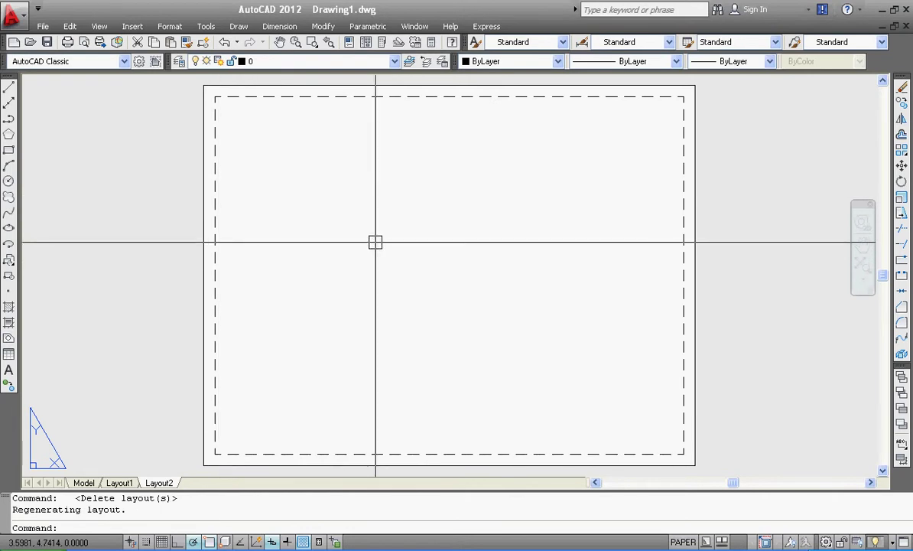
Create Layout3 again with the LAYOUT command's New option, keeping the default name
type("LA")
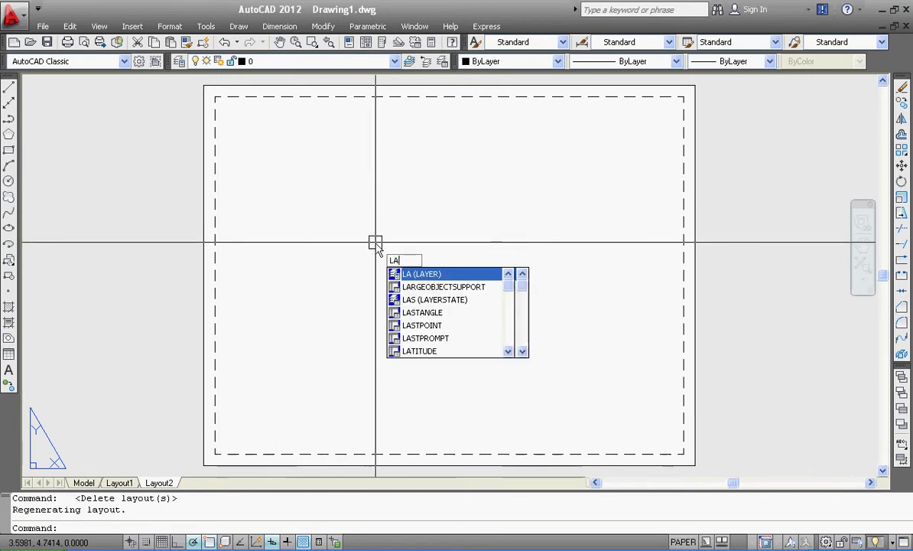
type("YO")
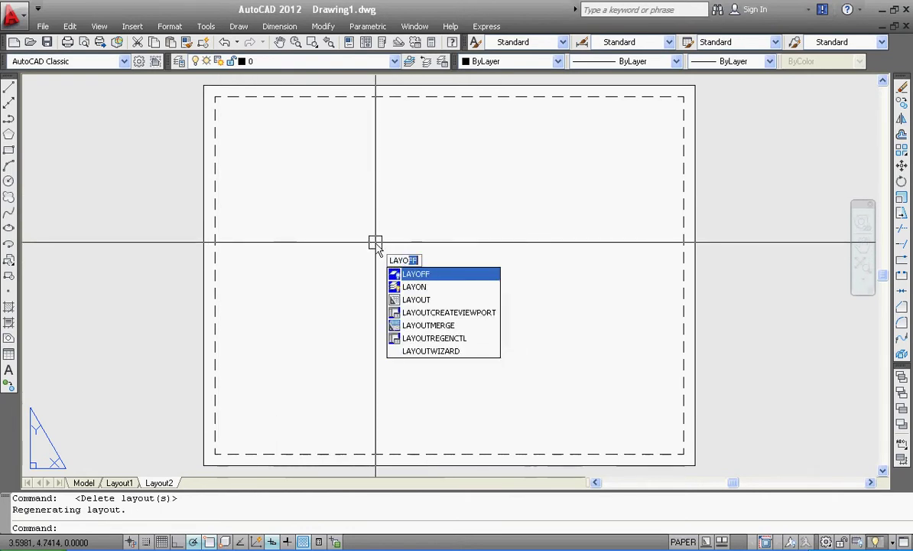
type("UT")
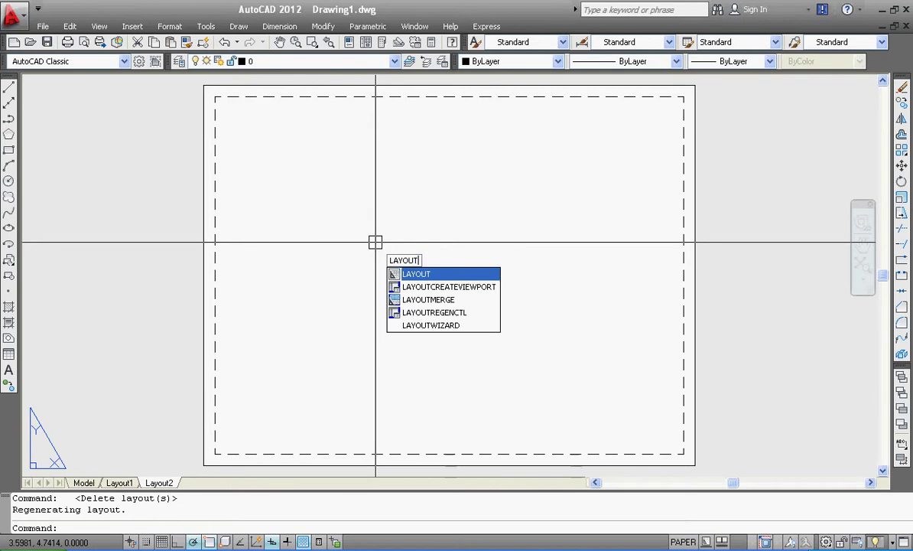
key("Return")
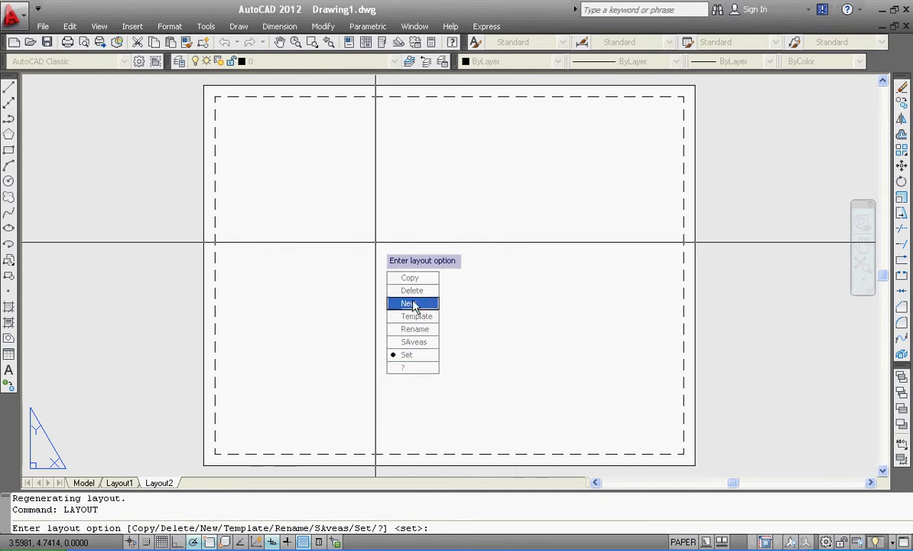
left_click(409, 303)
key("Return")
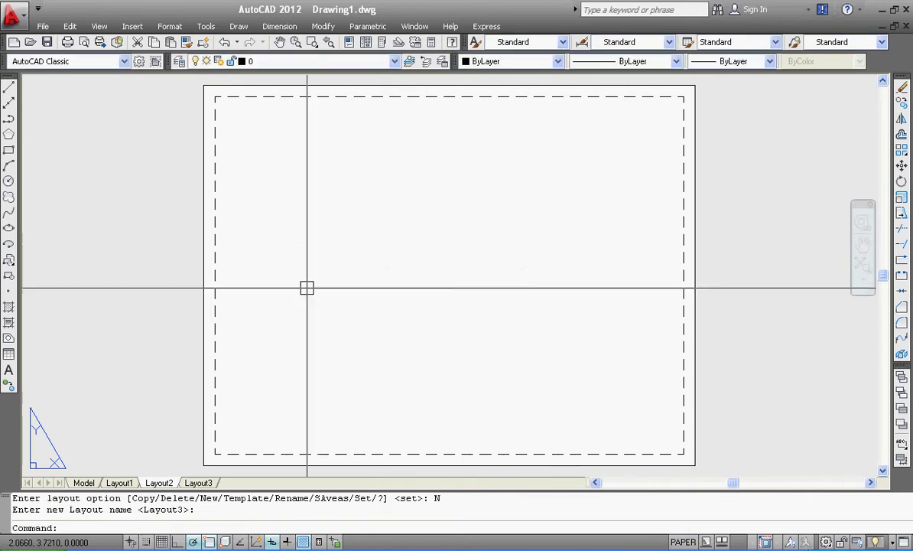
Delete Layout3 from its tab menu, confirm, and return to the Model tab
left_click(205, 485)
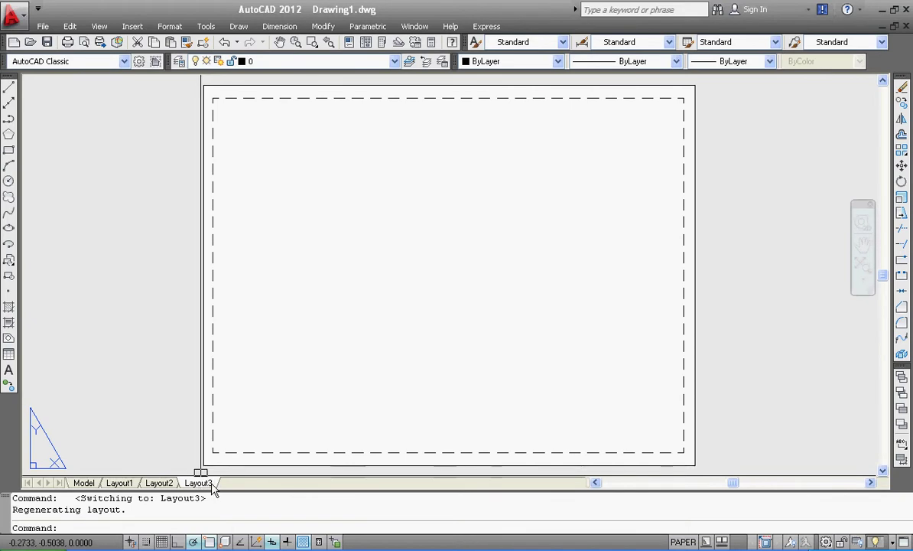
right_click(211, 484)
left_click(244, 311)
left_click(422, 319)
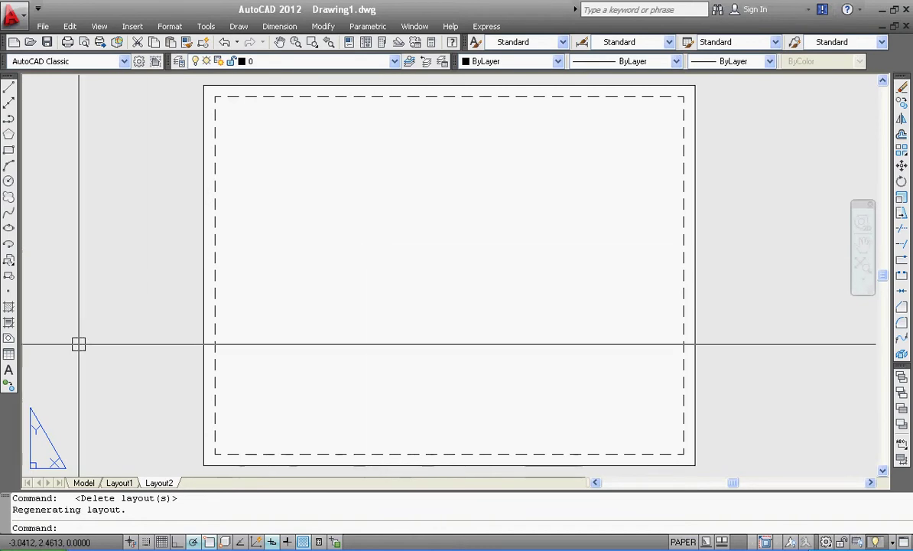
left_click(83, 482)
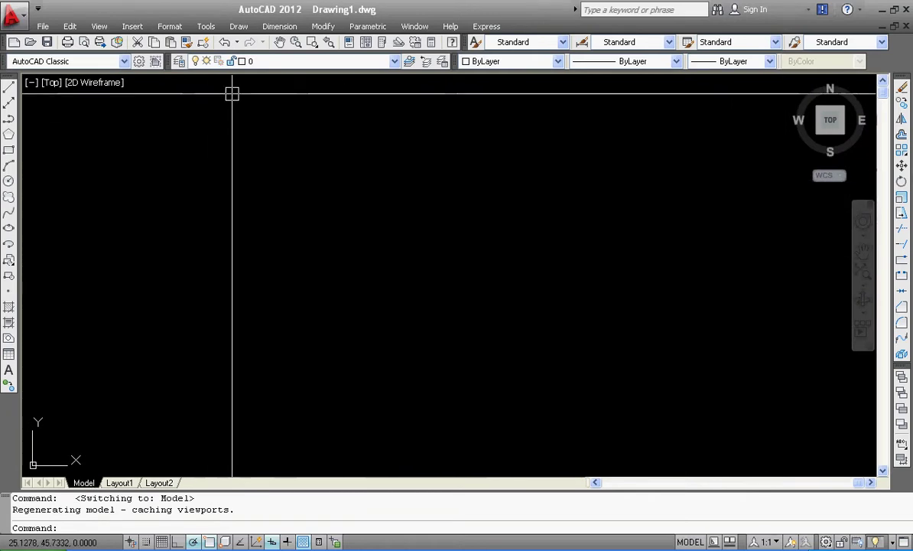
Show the Layout1 sheet, cancelling the Create Layout Wizard before and after switching
left_click(132, 27)
mouse_move(147, 170)
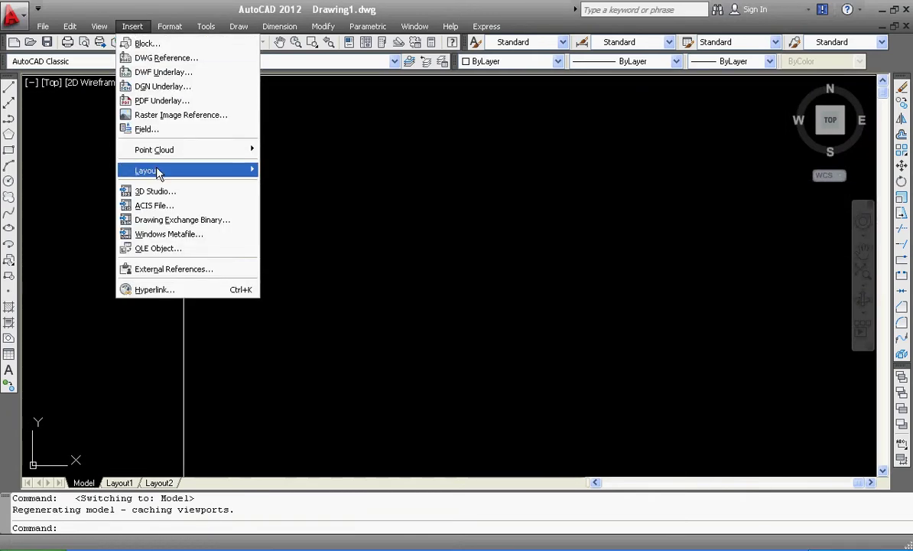
left_click(312, 199)
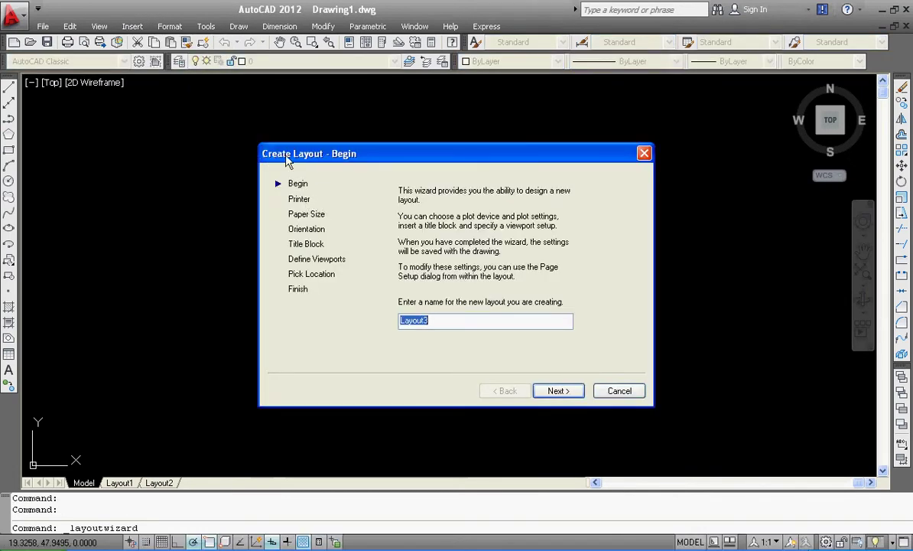
left_click(615, 388)
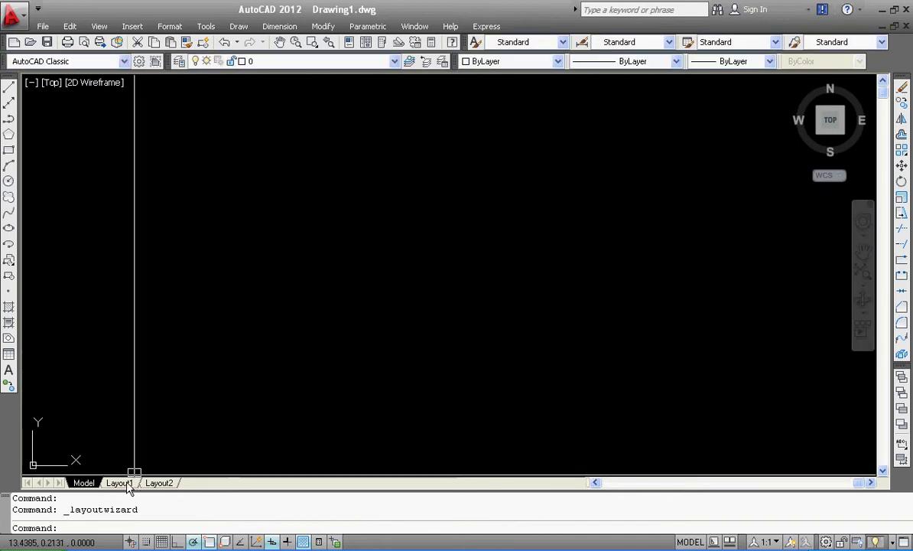
left_click(119, 482)
left_click(176, 27)
mouse_move(184, 170)
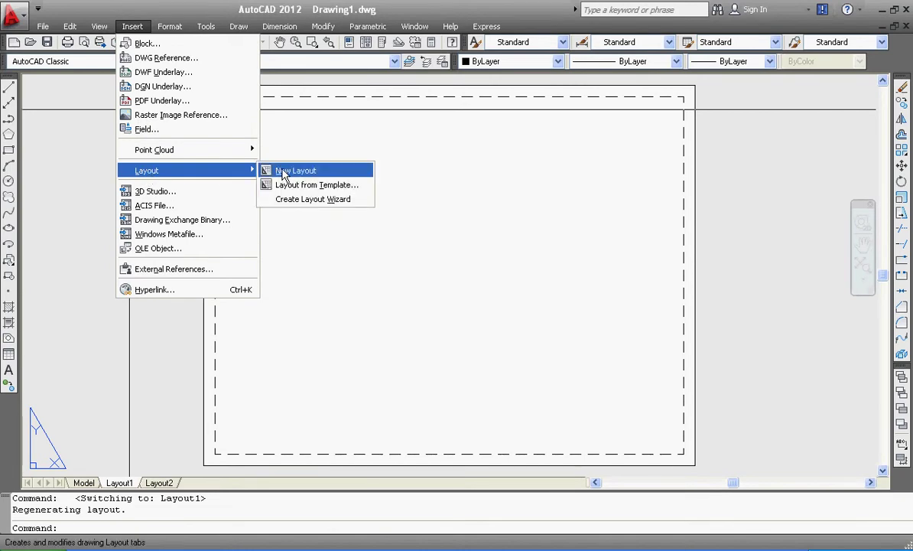
left_click(308, 201)
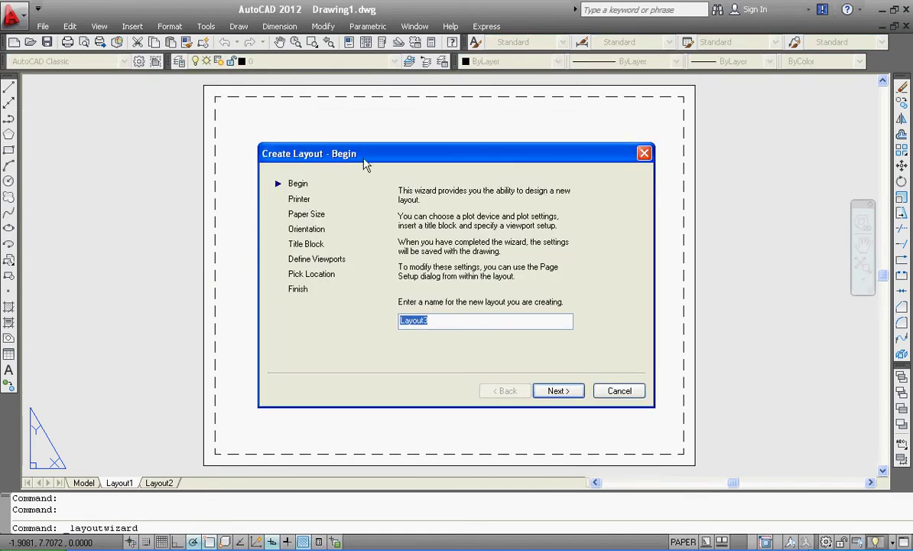
left_click(644, 154)
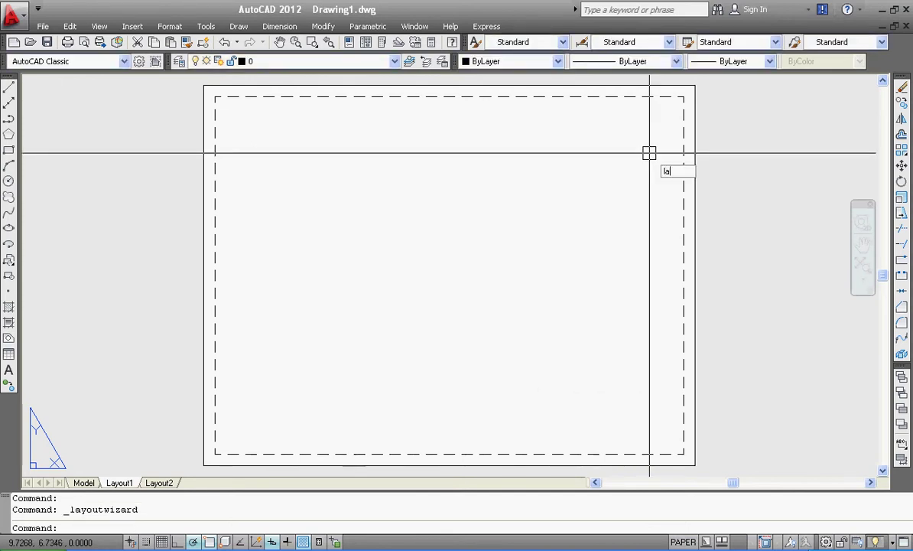
Start the layout wizard (LAYOUTWIZARD) and choose the DWG To PDF.pc3 plotter
type("yo")
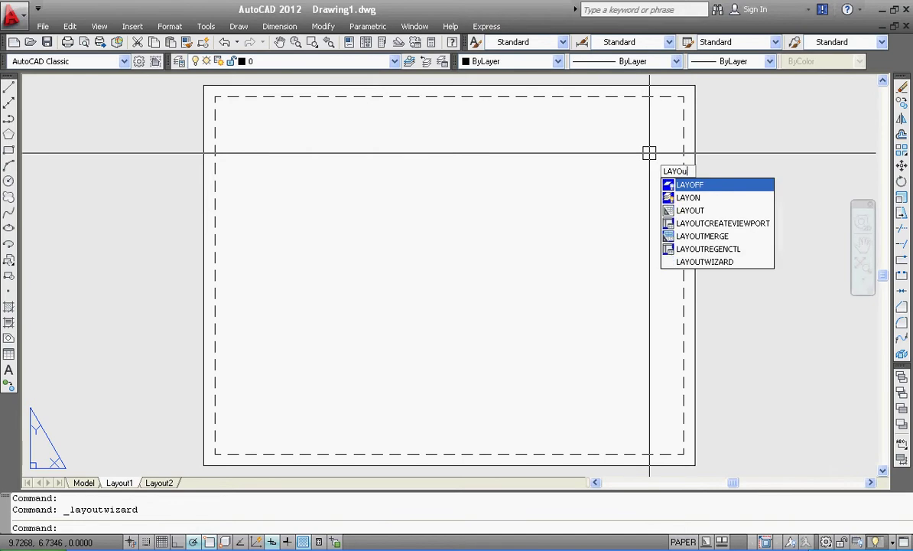
type("utw")
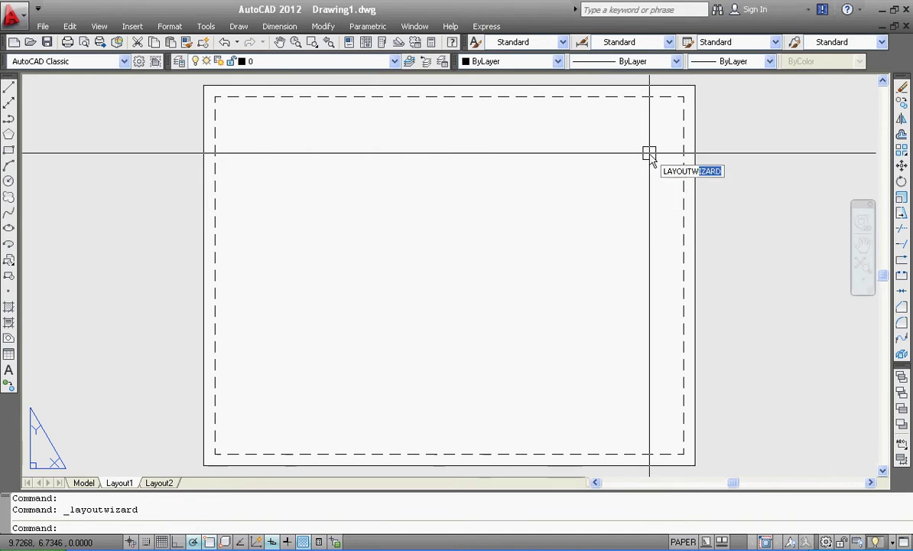
key("Return")
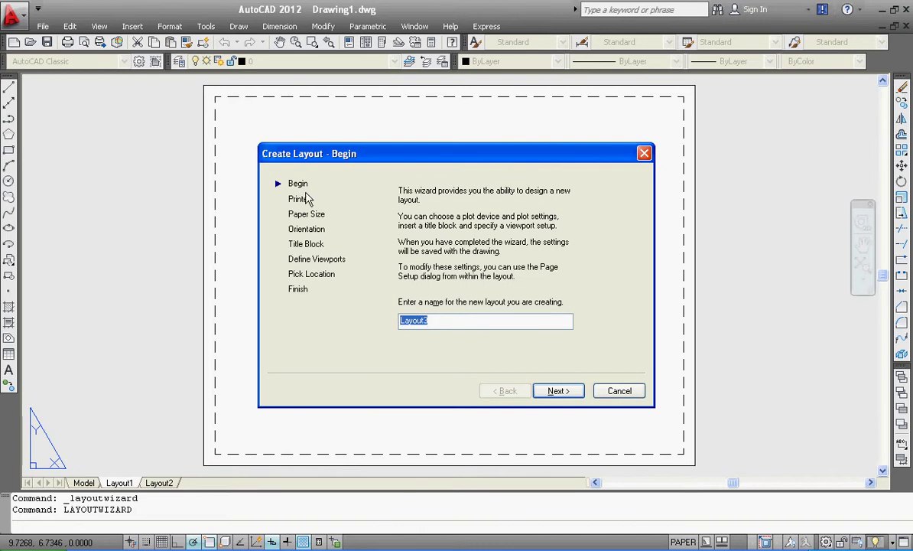
left_click_drag(387, 155, 354, 112)
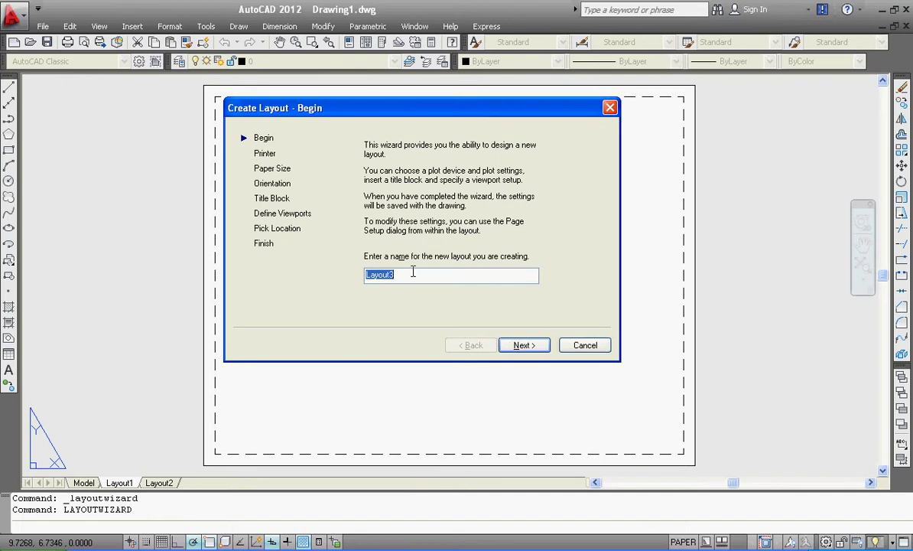
left_click(523, 345)
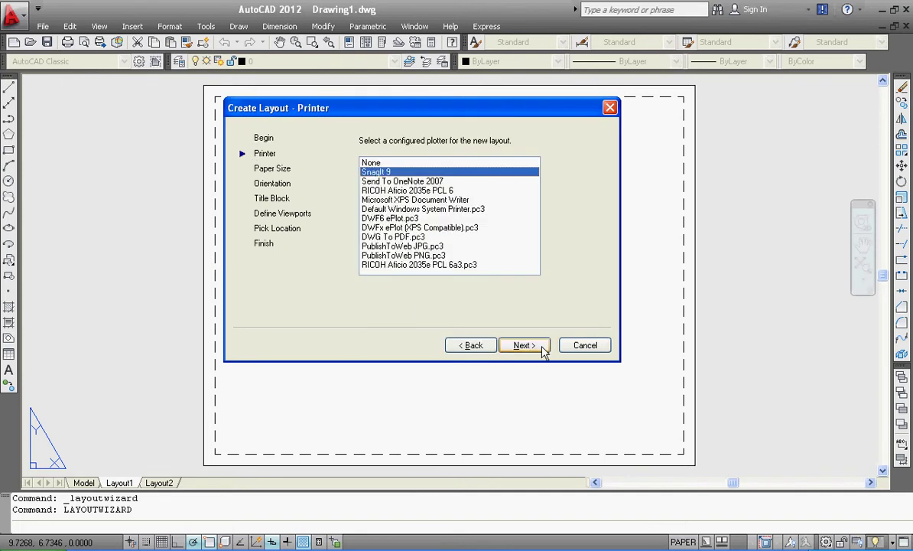
left_click(372, 164)
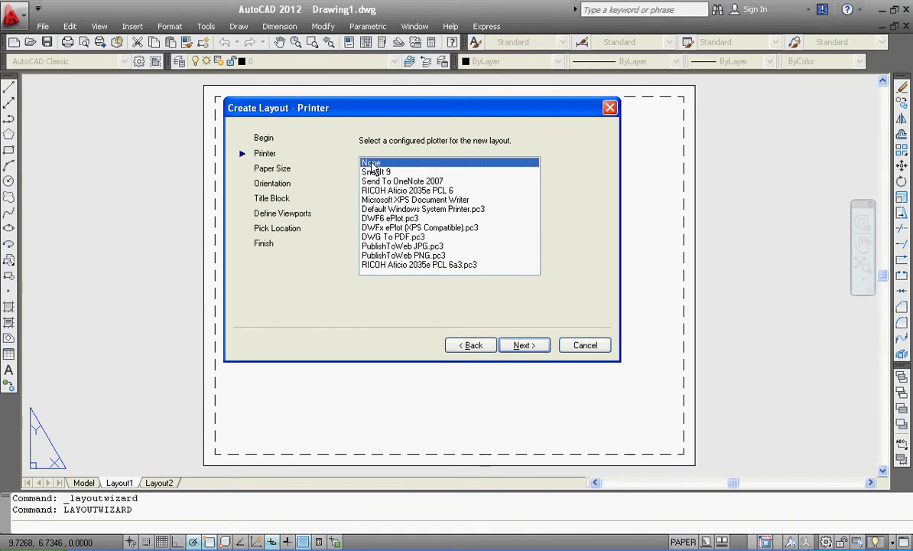
left_click(399, 238)
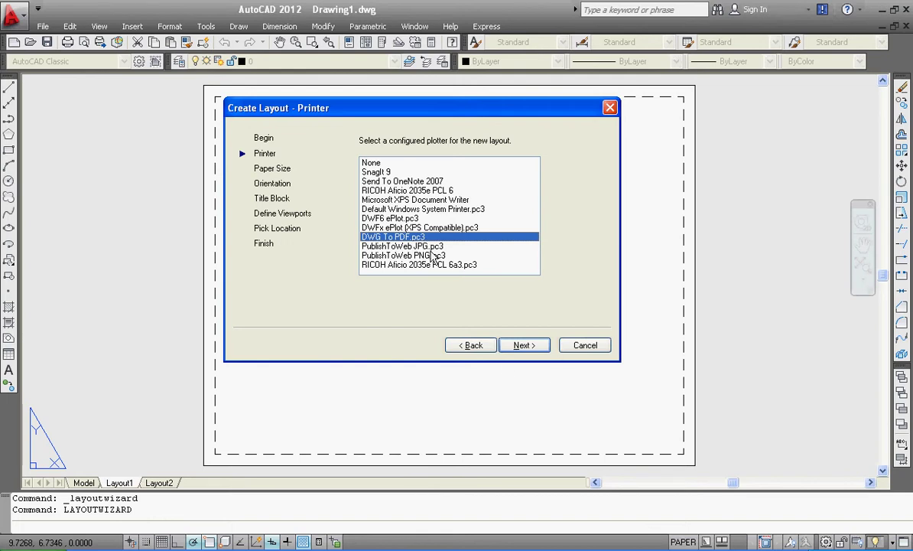
key("Down")
key("Down")
key("Down")
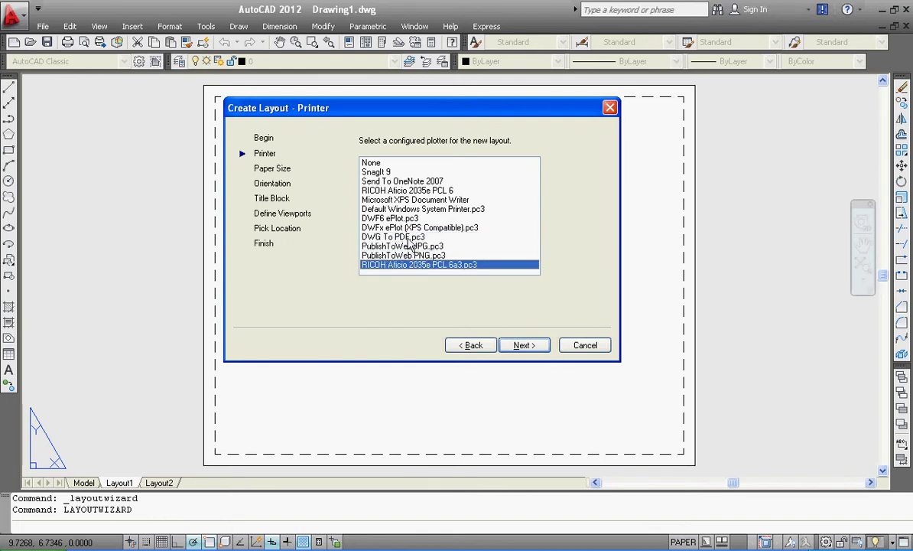
left_click(409, 238)
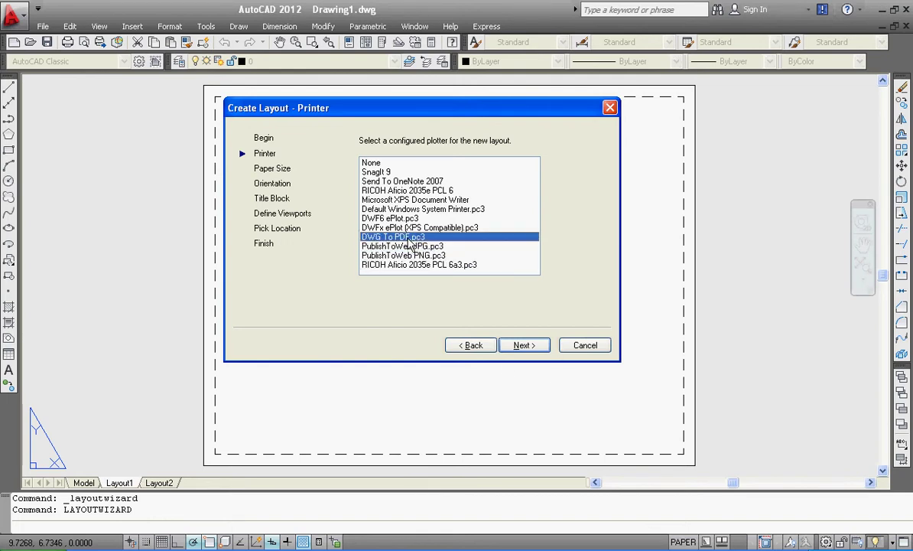
Set the paper to ISO A1 (594.00 x 841.00 MM) in portrait orientation
left_click(523, 345)
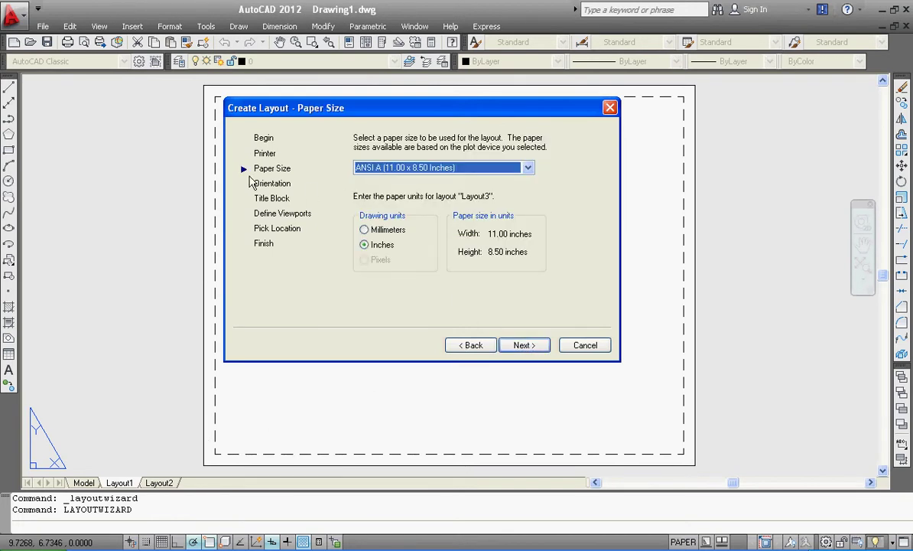
left_click(443, 167)
scroll(454, 348, "up", 4)
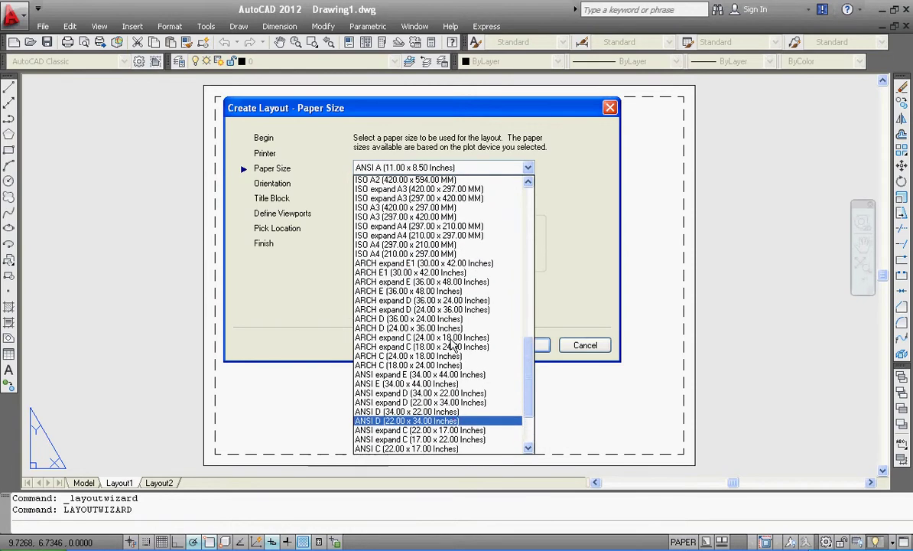
scroll(453, 348, "up", 2)
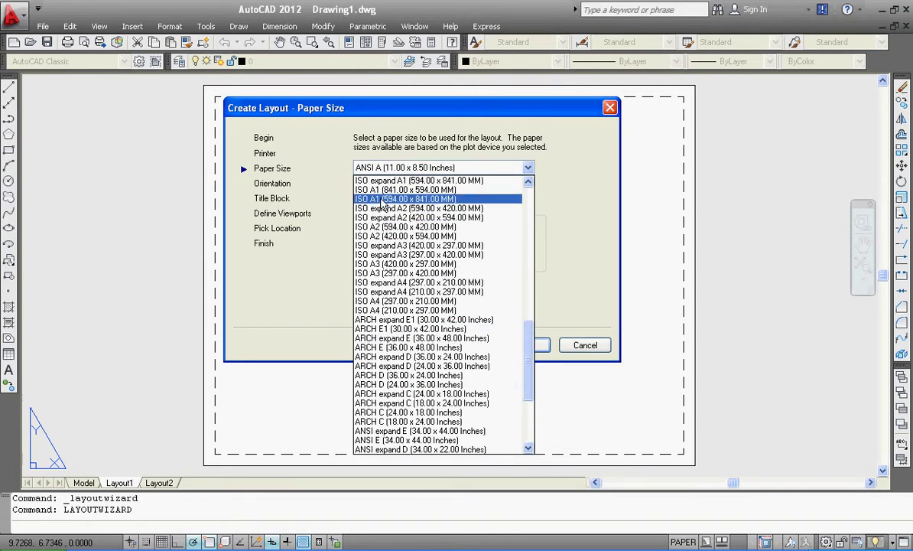
left_click(382, 200)
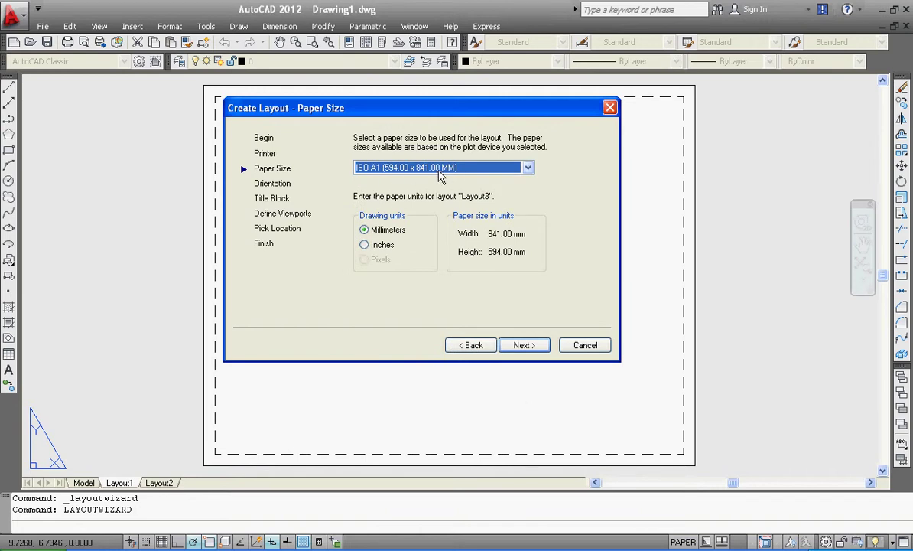
left_click(527, 345)
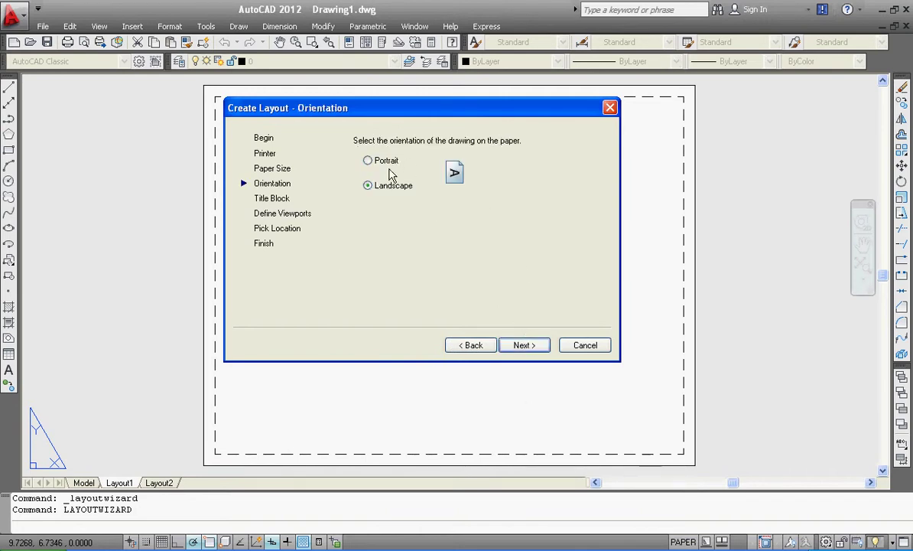
left_click(391, 163)
left_click(526, 346)
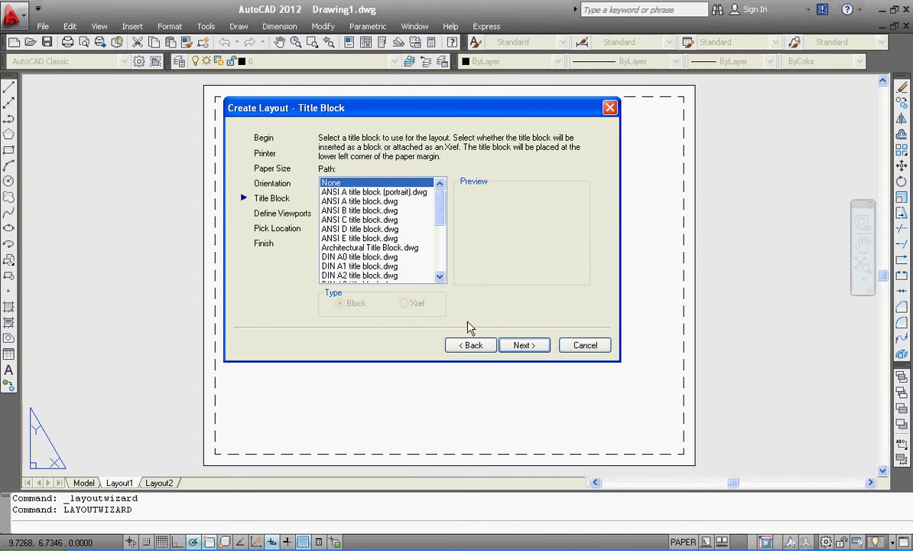
Skip the title block, set viewport setup to None, and finish the wizard to create Layout3
left_click(523, 345)
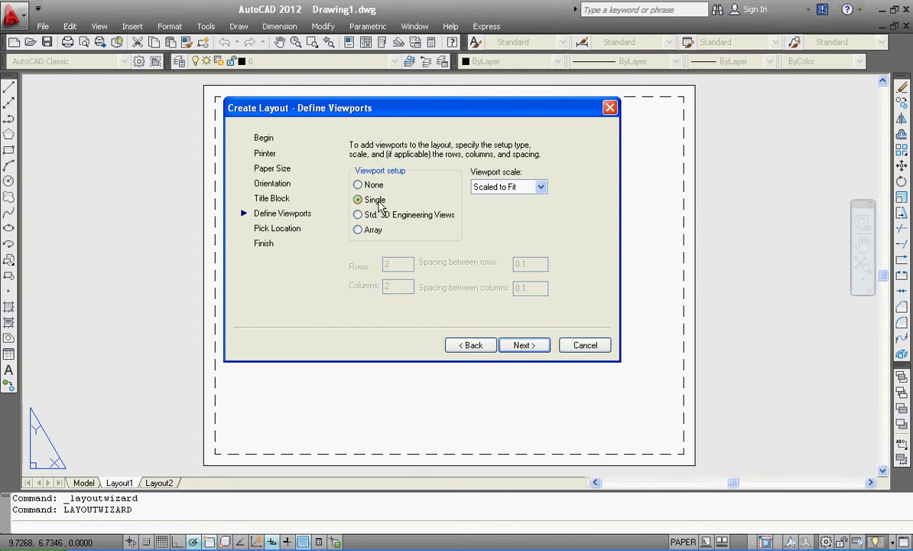
left_click(379, 191)
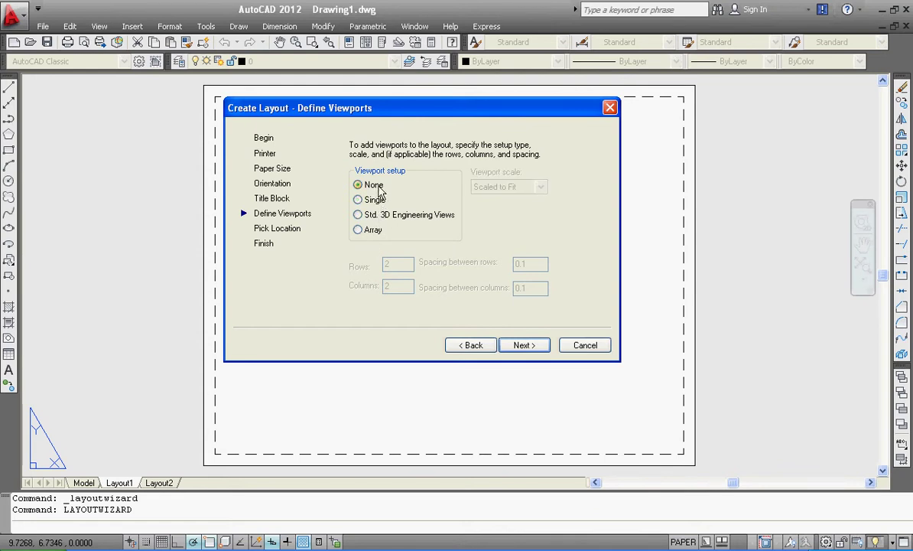
left_click(379, 199)
left_click(382, 215)
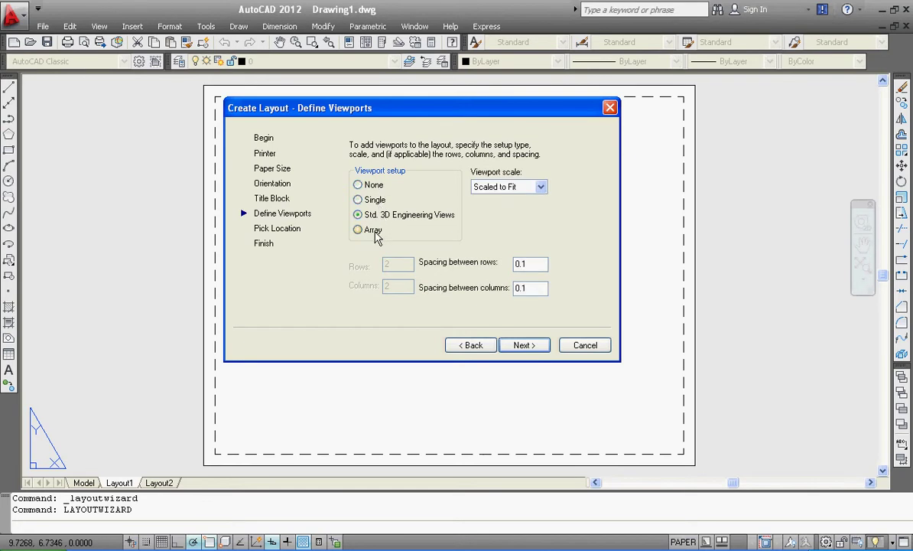
left_click(376, 234)
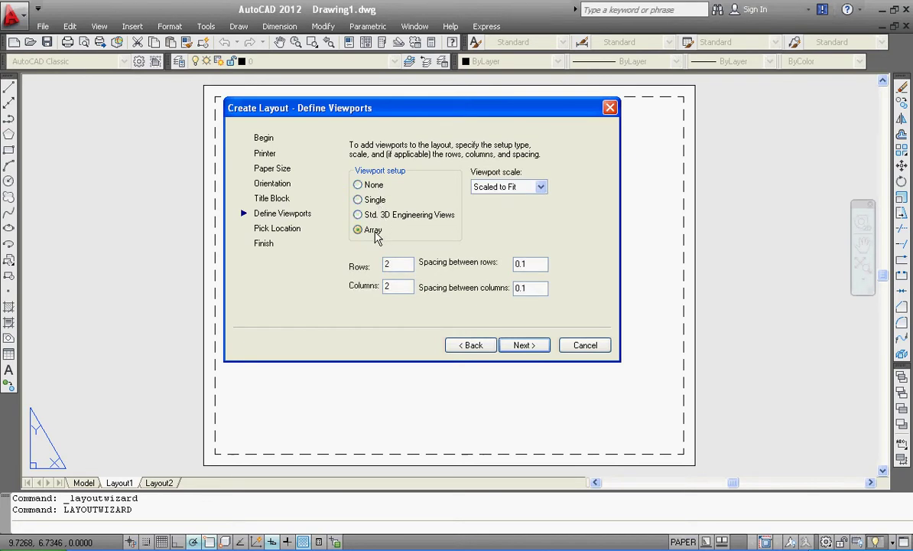
left_click(357, 185)
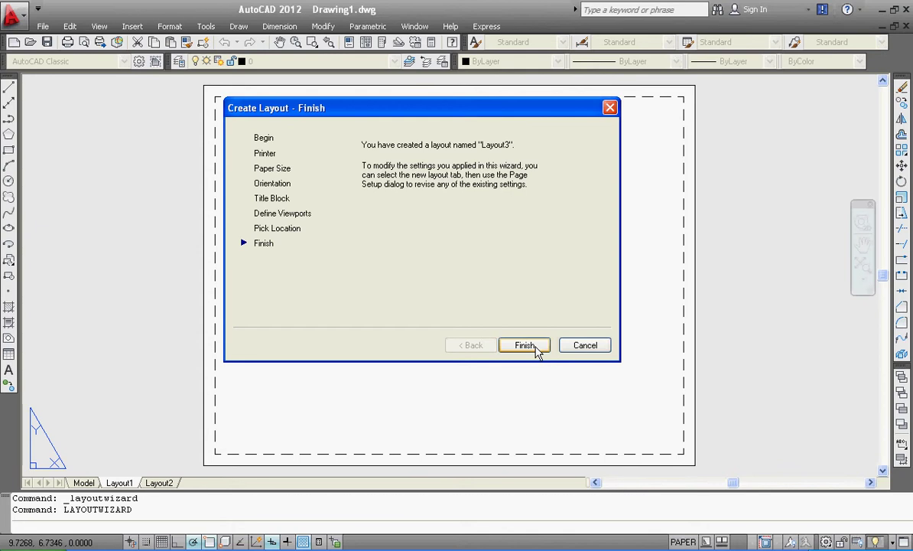
left_click(524, 345)
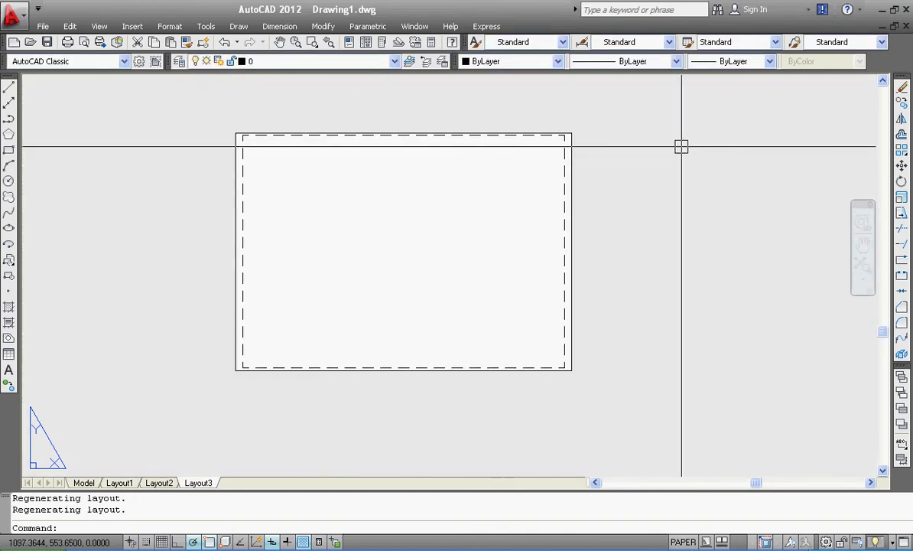
left_click(680, 145)
left_click(553, 208)
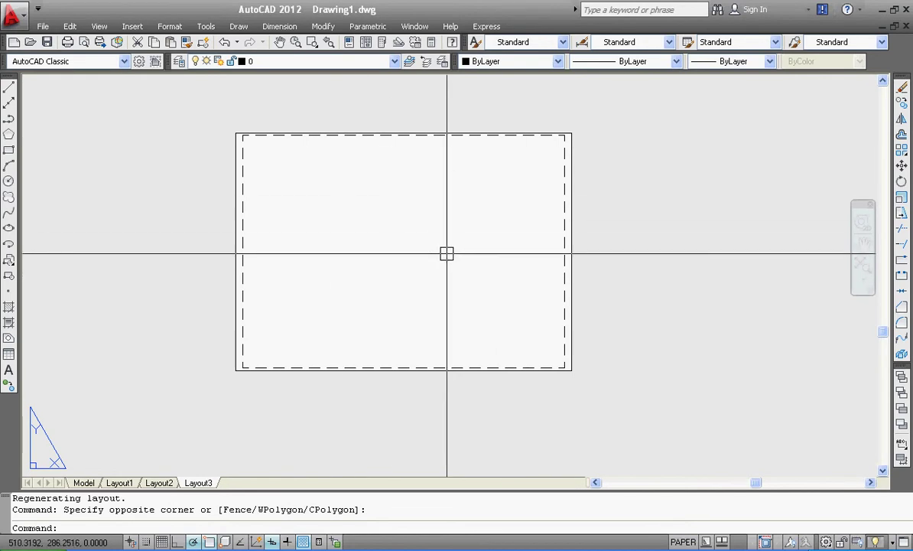
right_click(198, 483)
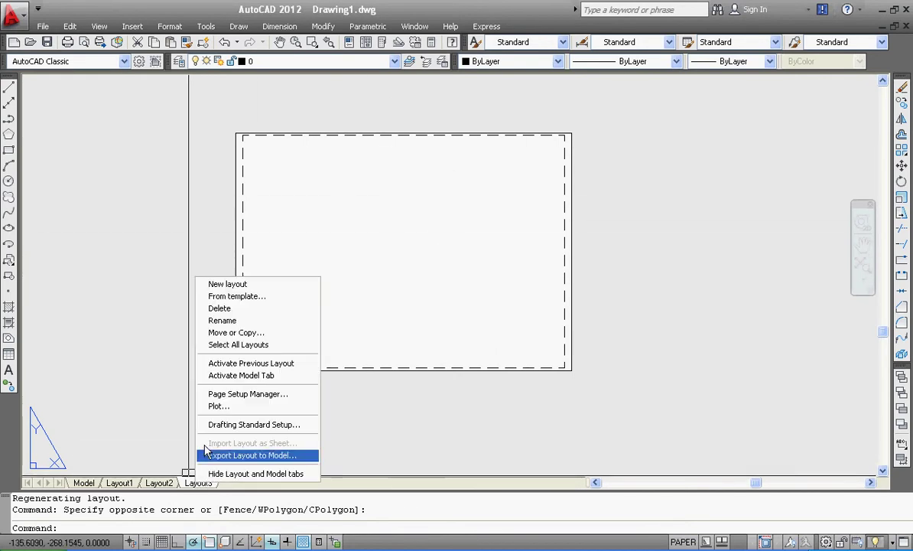
left_click(283, 314)
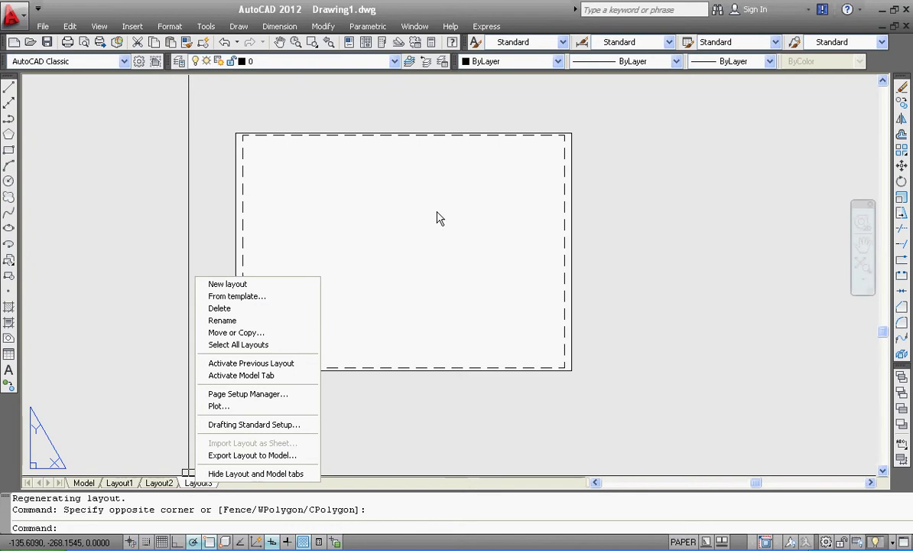
left_click(611, 218)
left_click(811, 252)
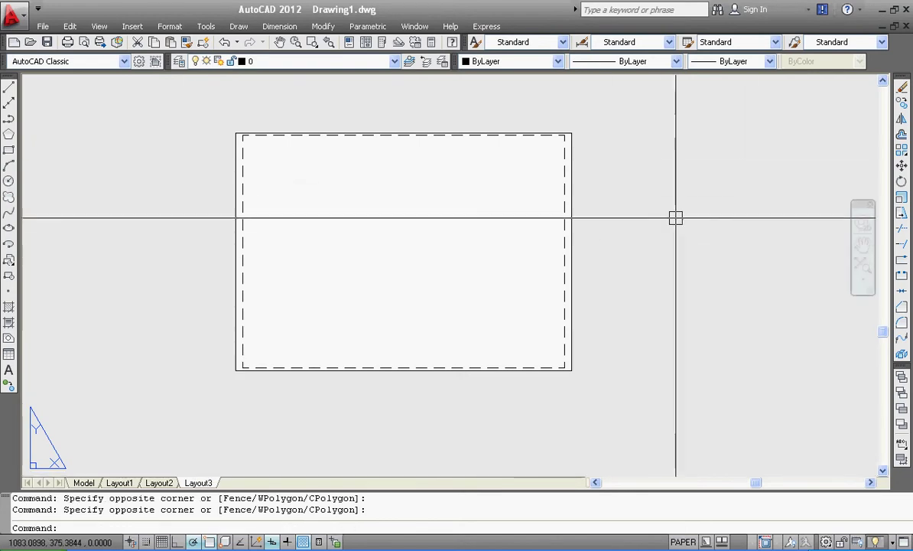
Use the Layout3 tab's Rename option to change its name to A-1ST FLOOR
right_click(213, 482)
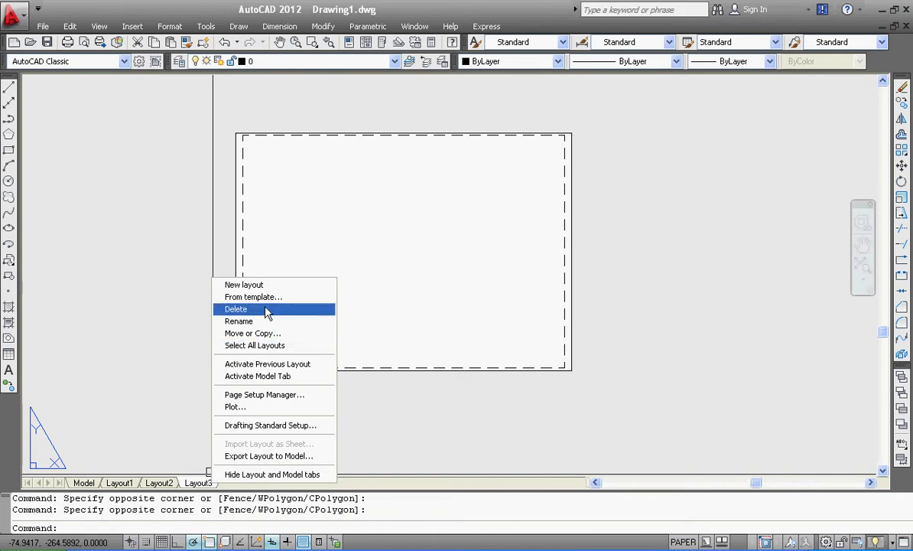
left_click(249, 322)
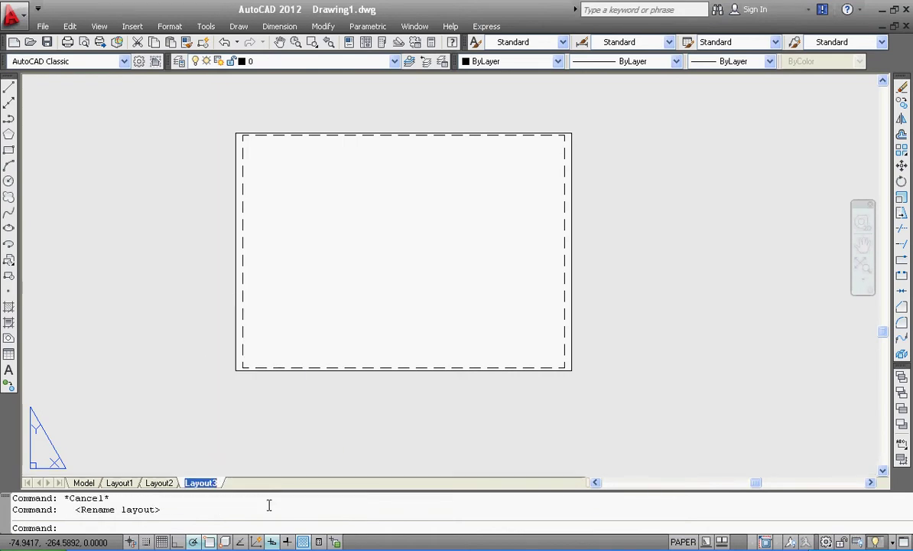
type("s")
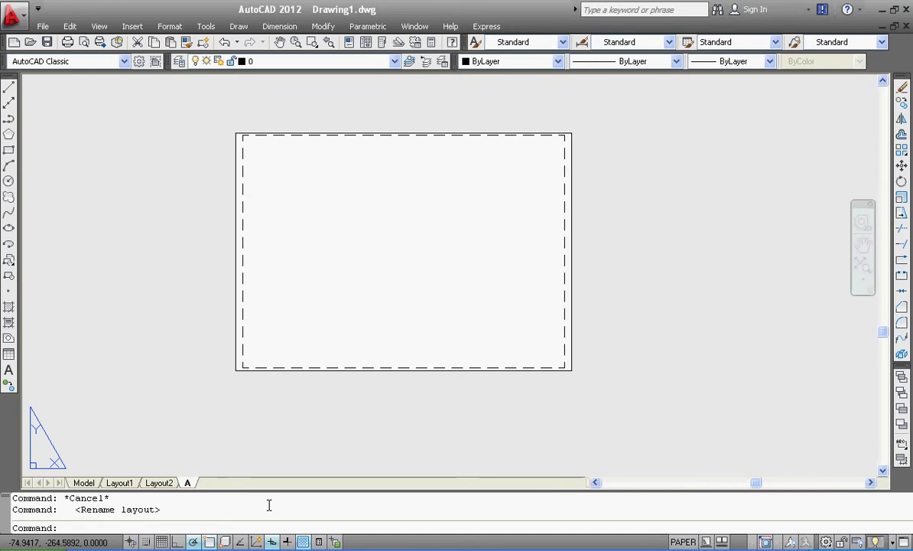
type("-R")
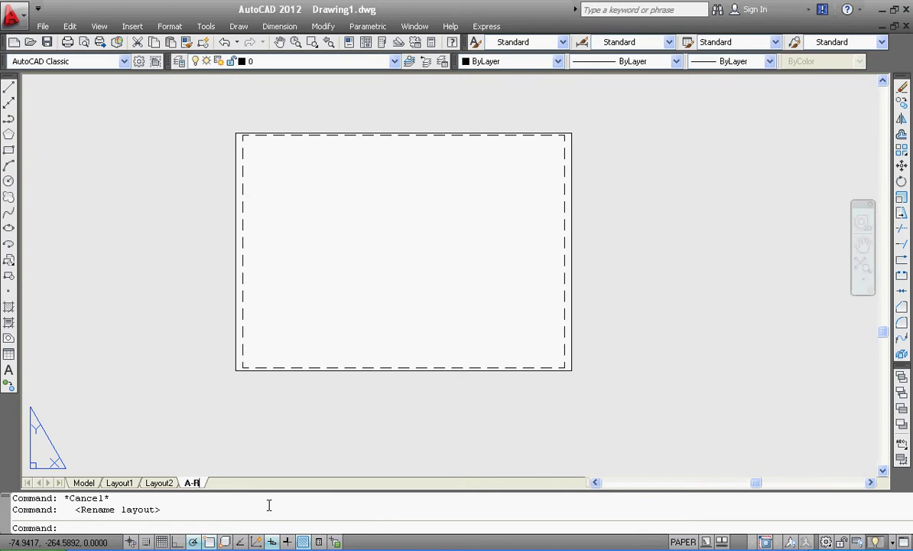
type("BU")
key("BackSpace")
type("OR")
key("BackSpace")
key("BackSpace")
key("BackSpace")
type("T FL")
type("OOR")
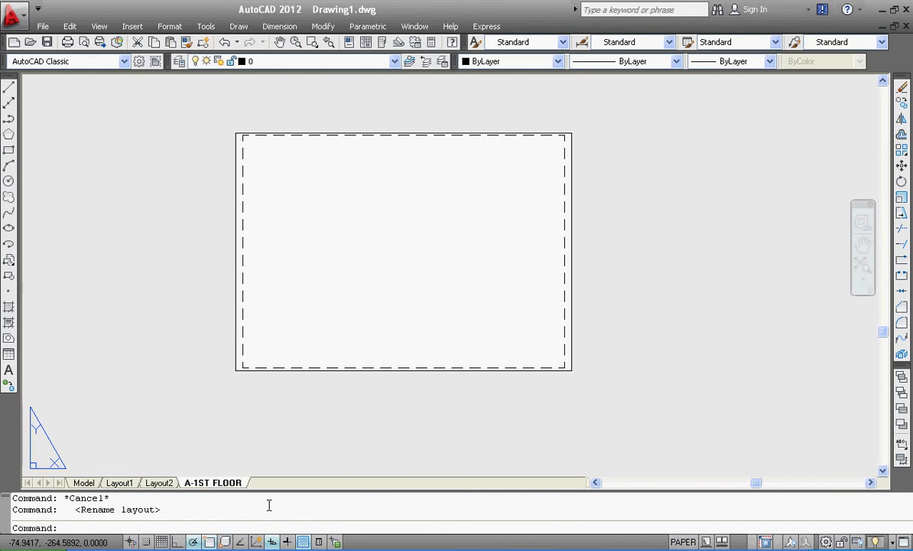
left_click(330, 423)
left_click(229, 437)
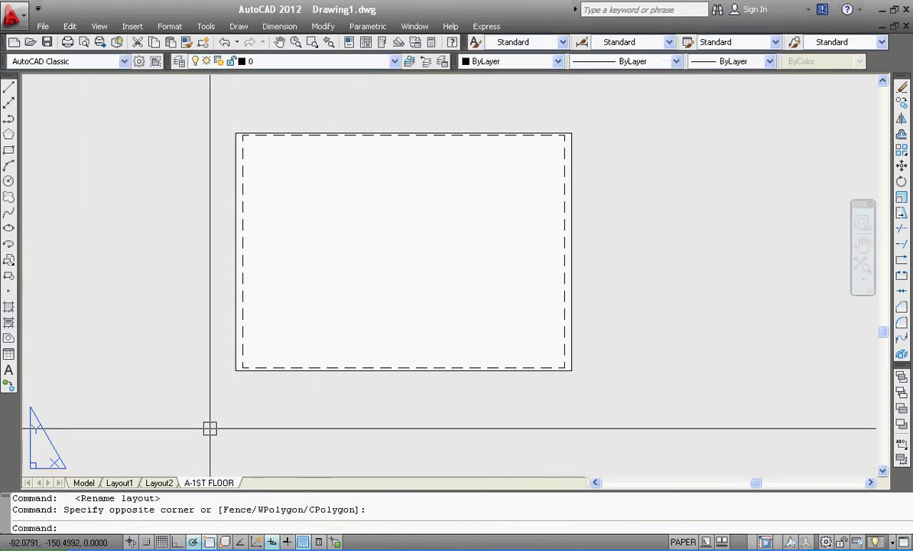
right_click(227, 484)
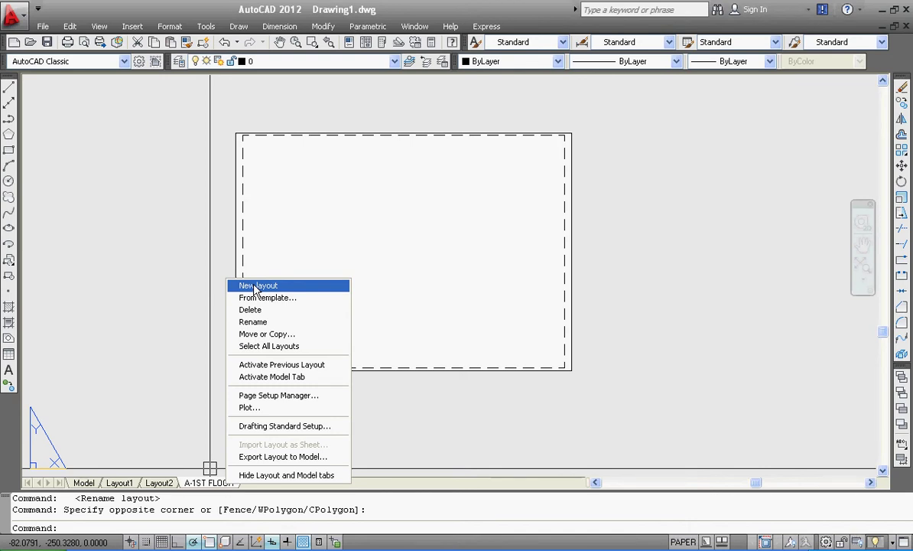
left_click(256, 286)
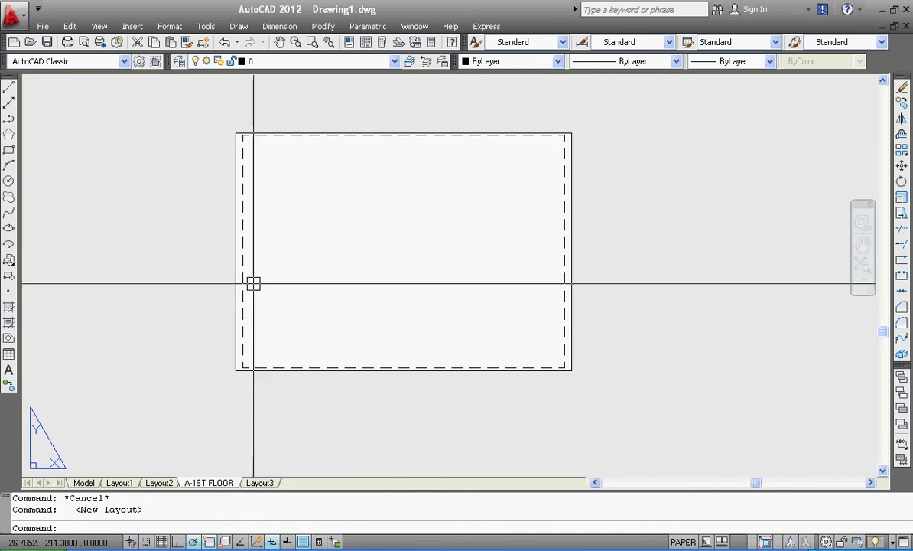
left_click(260, 483)
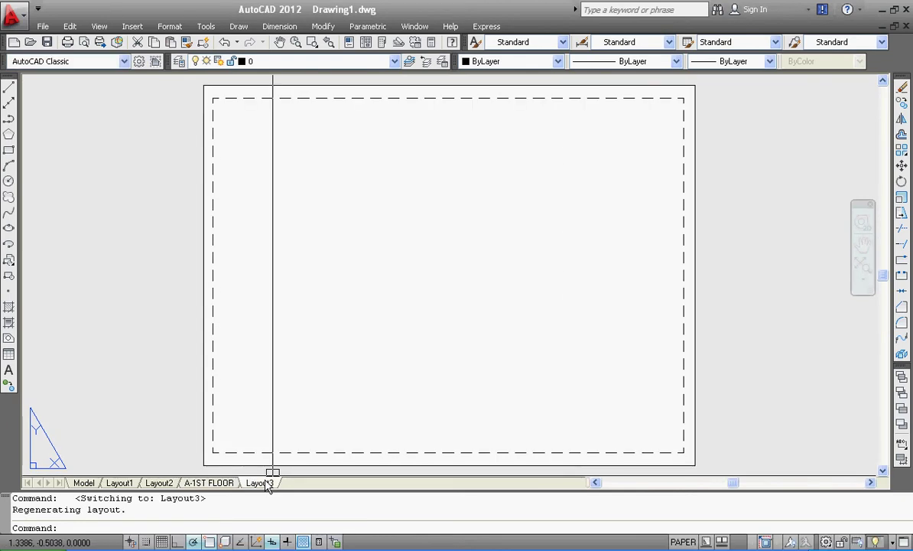
right_click(267, 485)
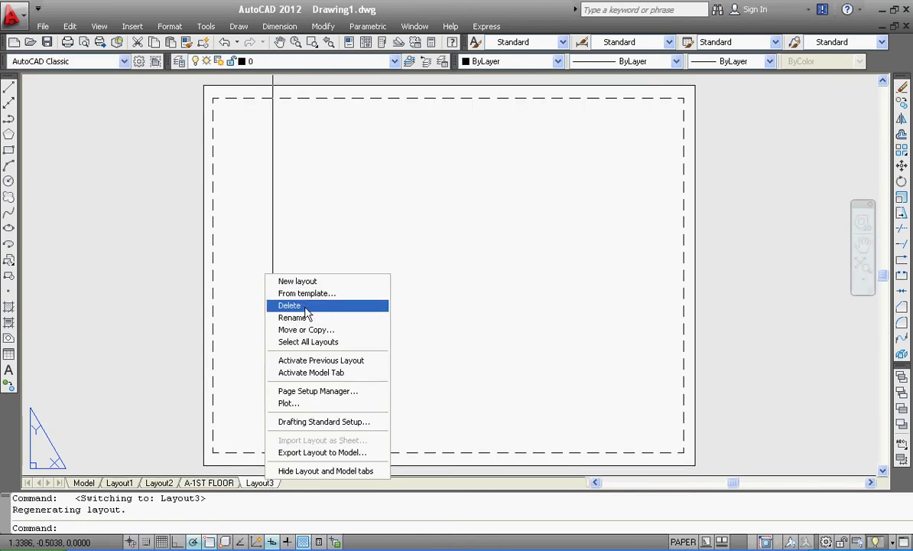
left_click(306, 306)
left_click(423, 318)
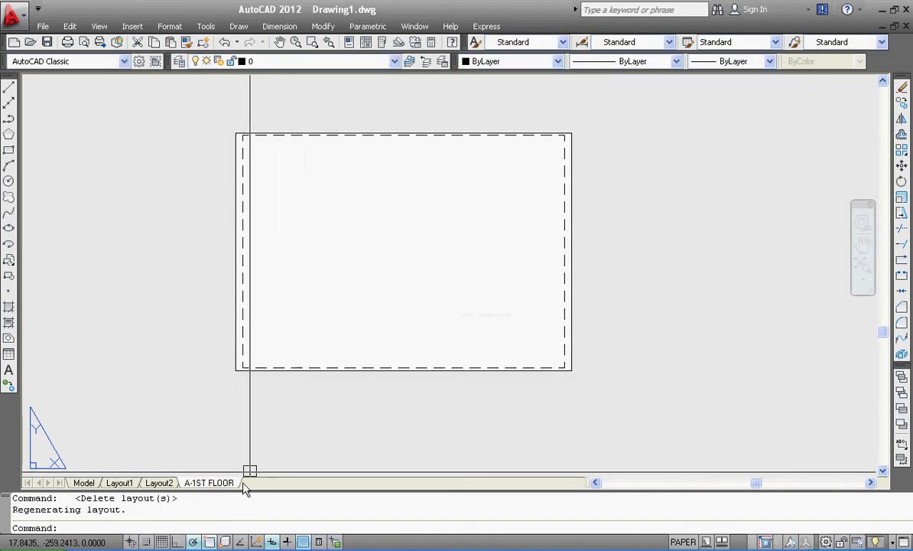
Move the A-1ST FLOOR layout to the end of the tab order without copying
left_click(207, 102)
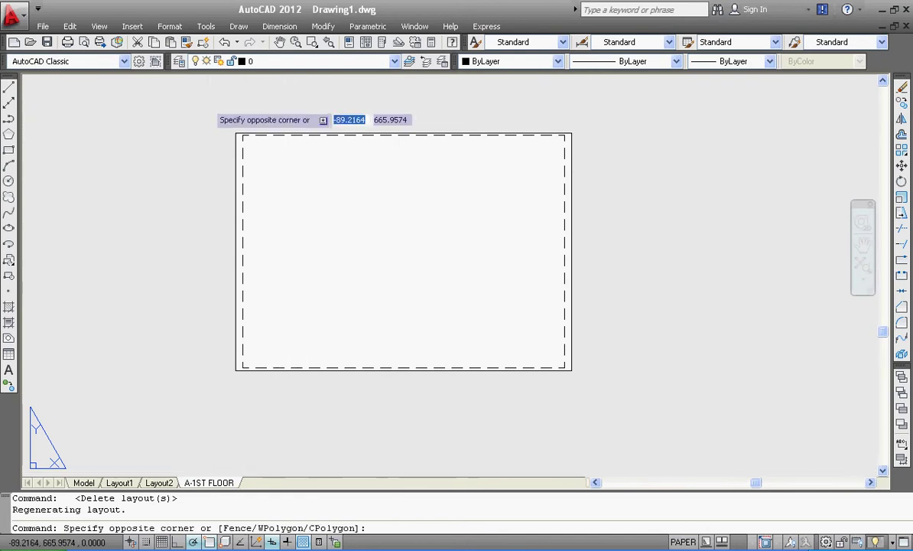
left_click(581, 402)
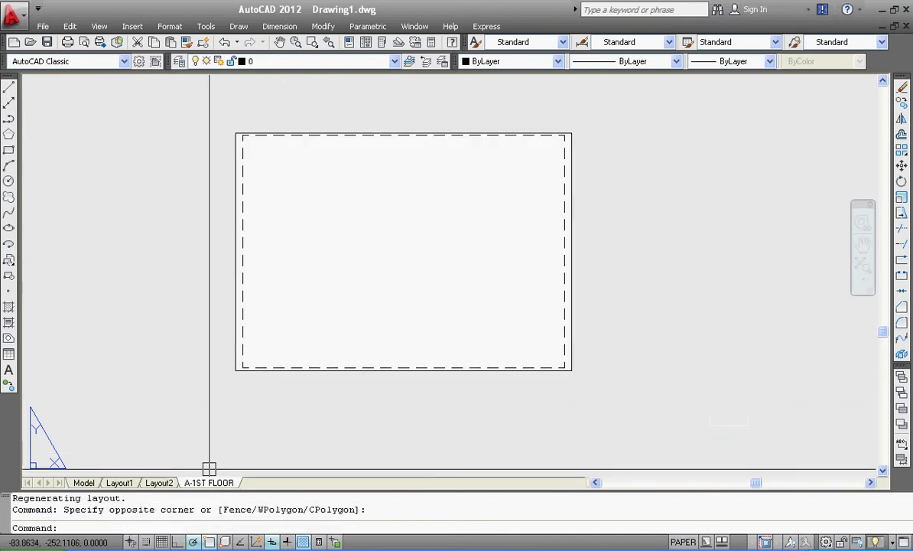
right_click(232, 486)
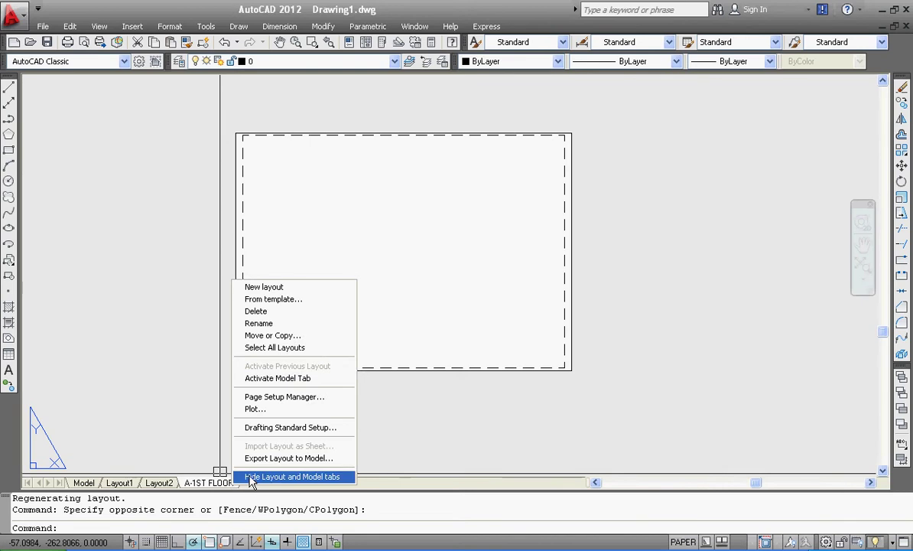
left_click(273, 335)
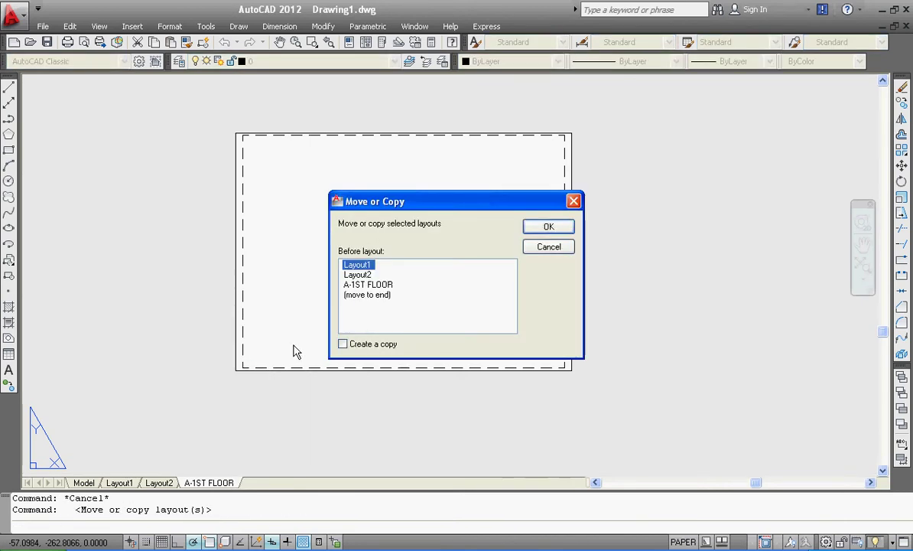
left_click(371, 274)
left_click(369, 284)
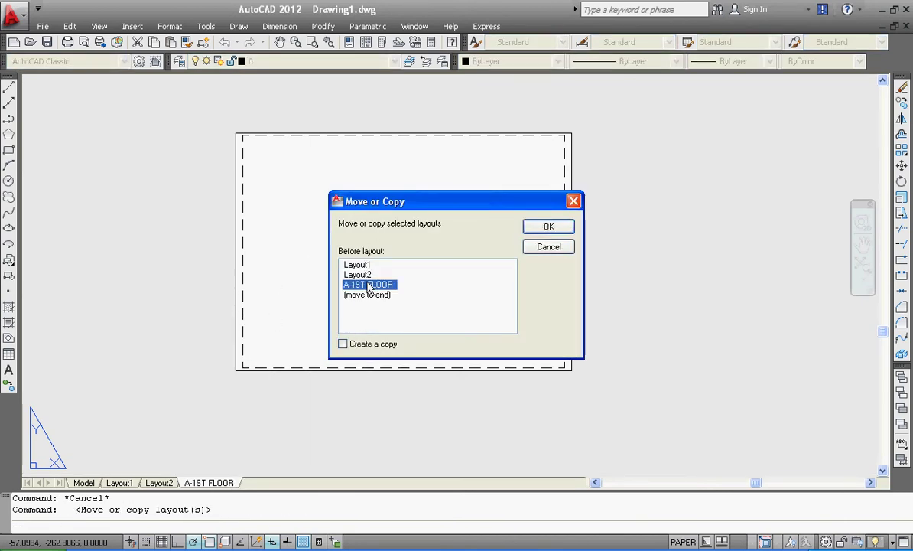
left_click(369, 294)
left_click(370, 287)
left_click(370, 294)
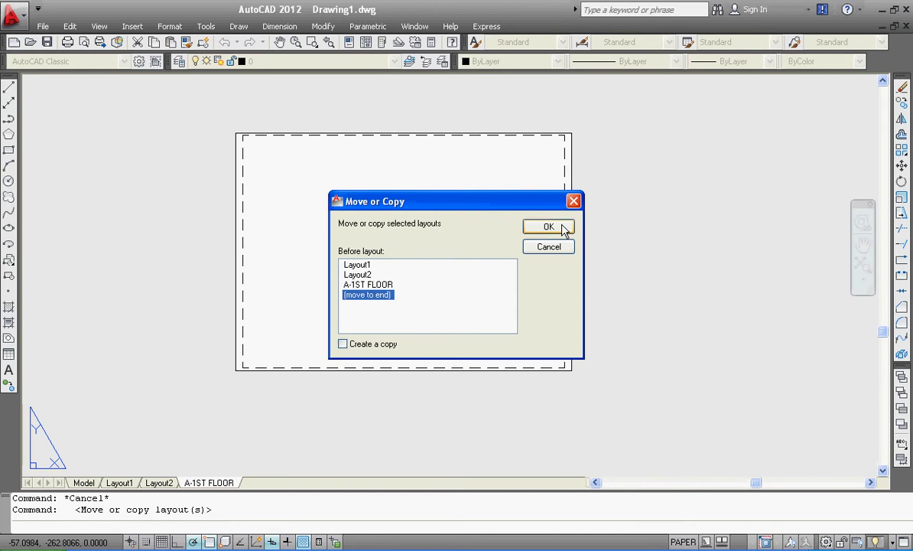
left_click(562, 229)
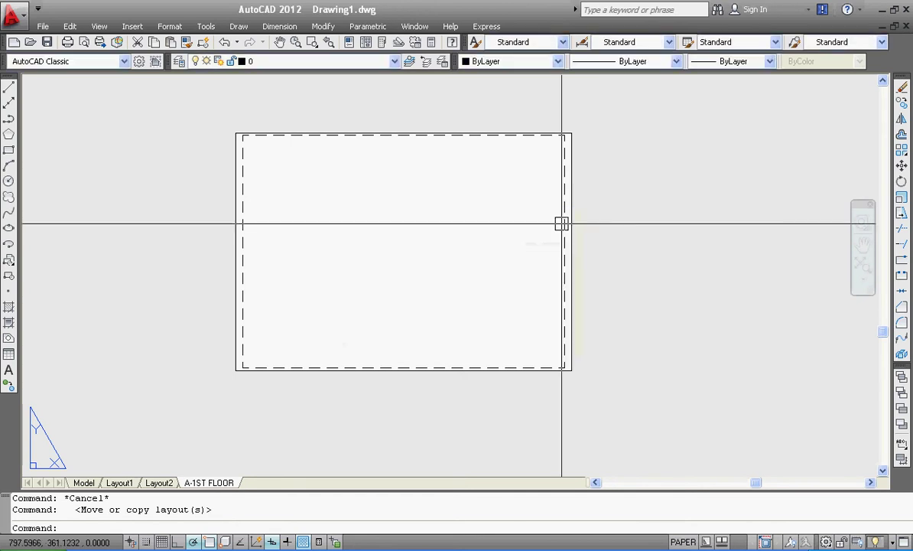
Copy A-1ST FLOOR to the end with Create a copy ticked, making A-1ST FLOOR (2)
right_click(234, 488)
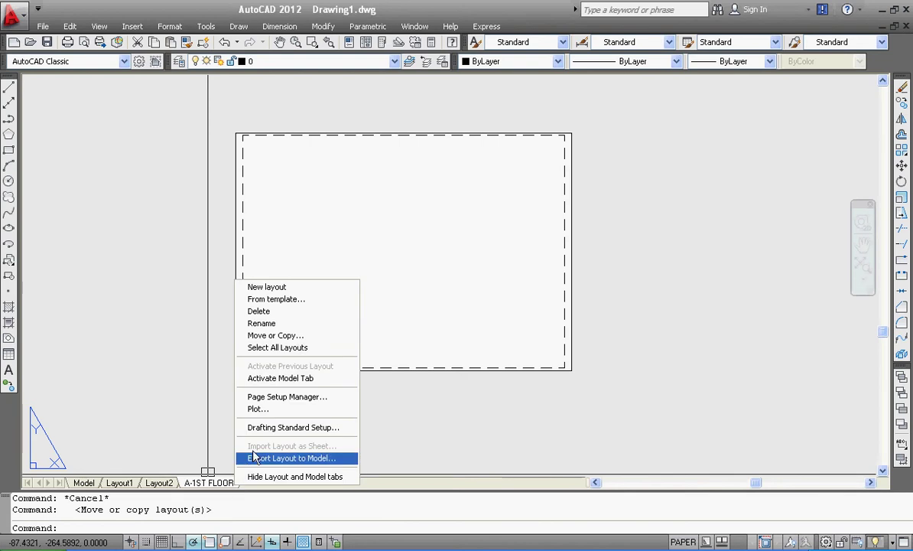
left_click(279, 336)
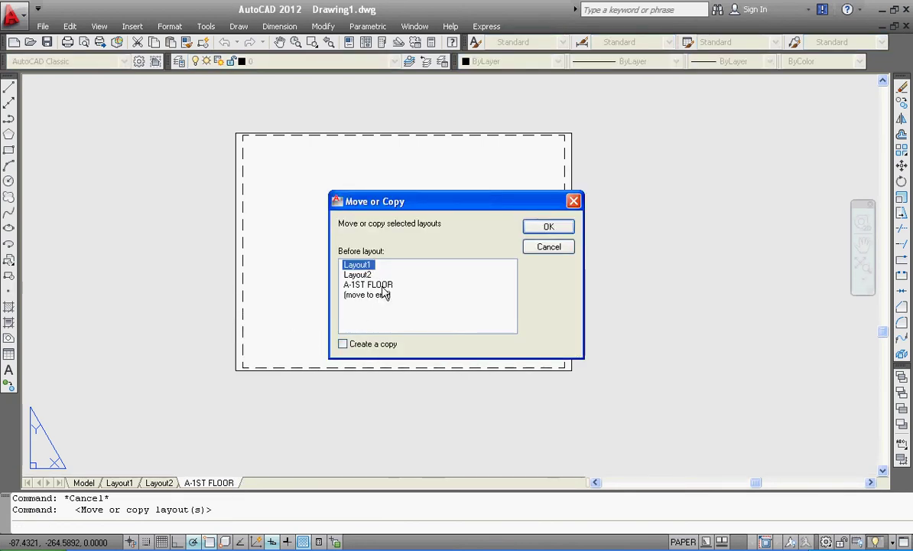
left_click(380, 295)
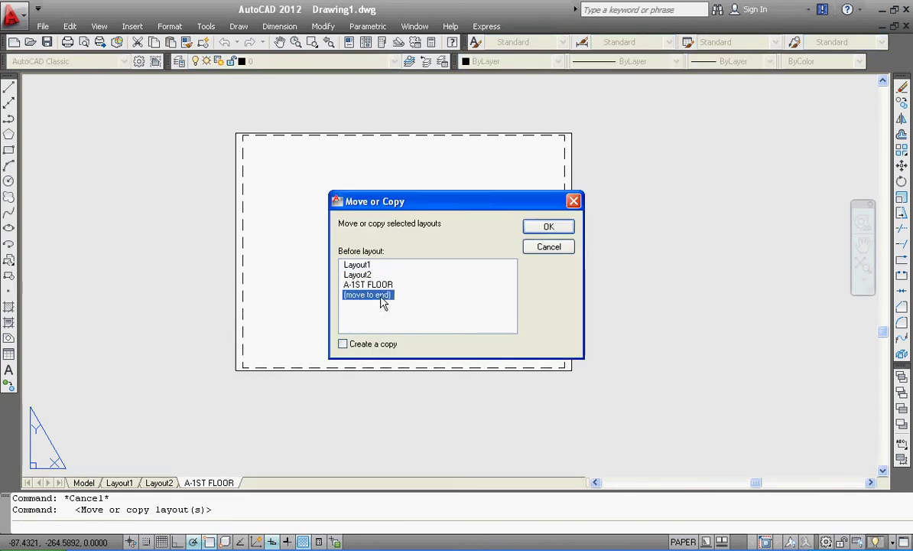
left_click(343, 343)
left_click(549, 227)
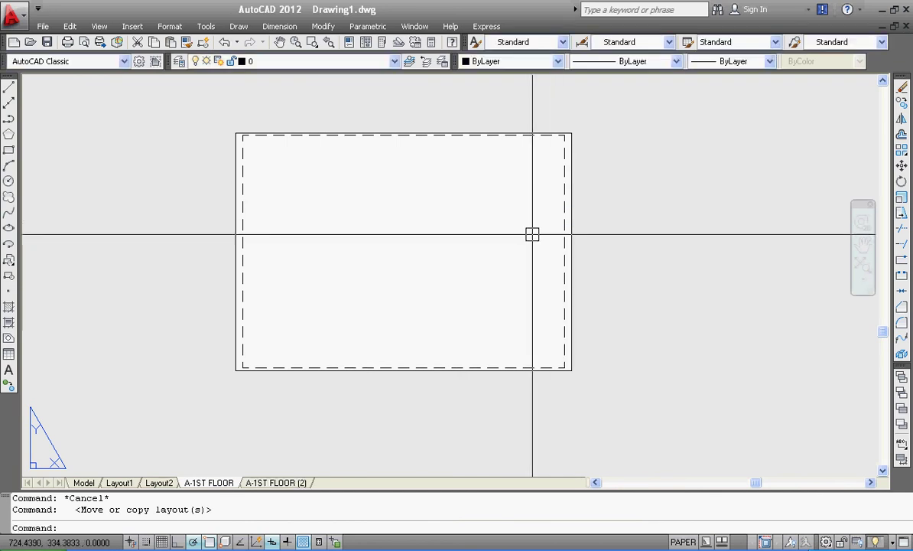
Edit the A-1ST FLOOR (2) tab name to A-2ND FLOOR
left_click(283, 483)
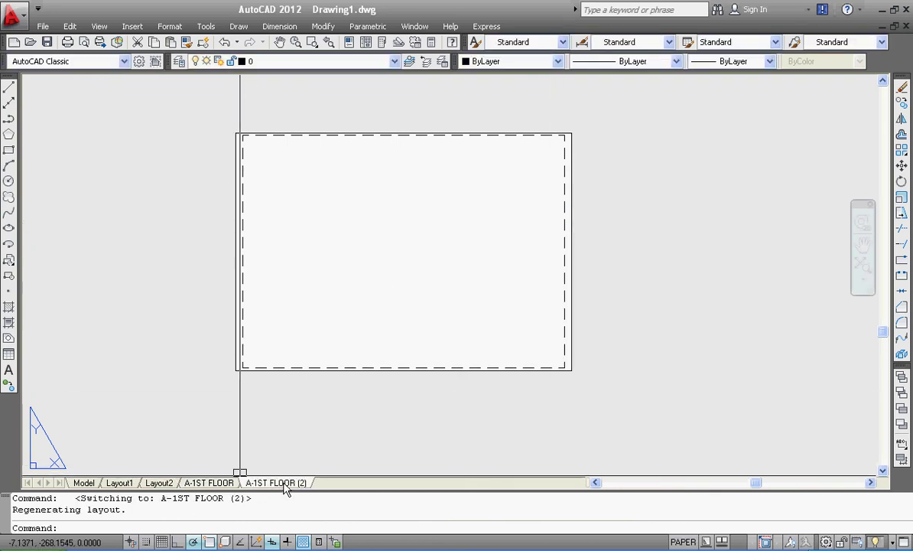
right_click(285, 487)
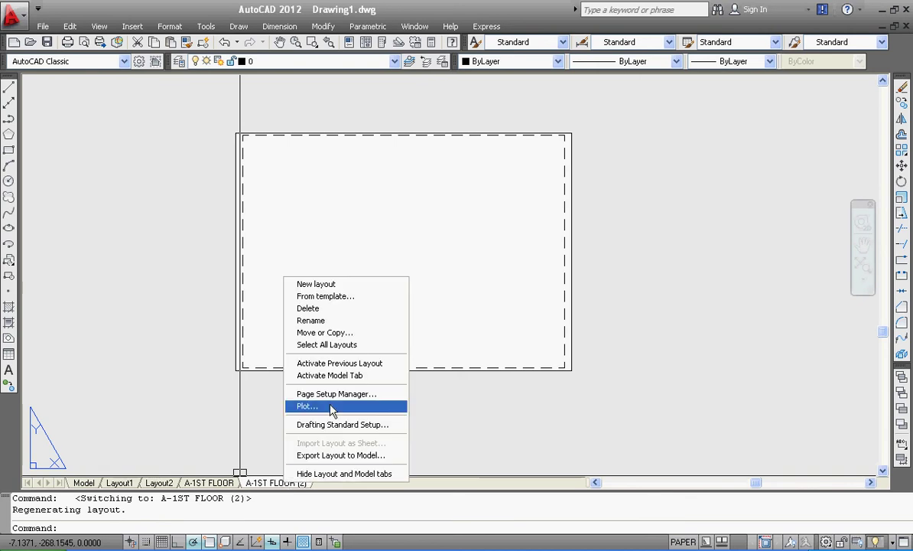
left_click(334, 325)
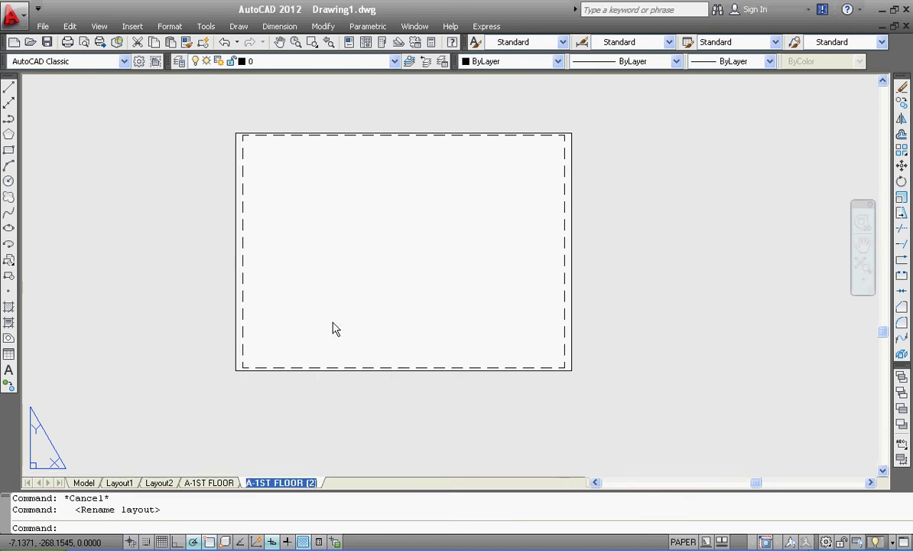
key("End")
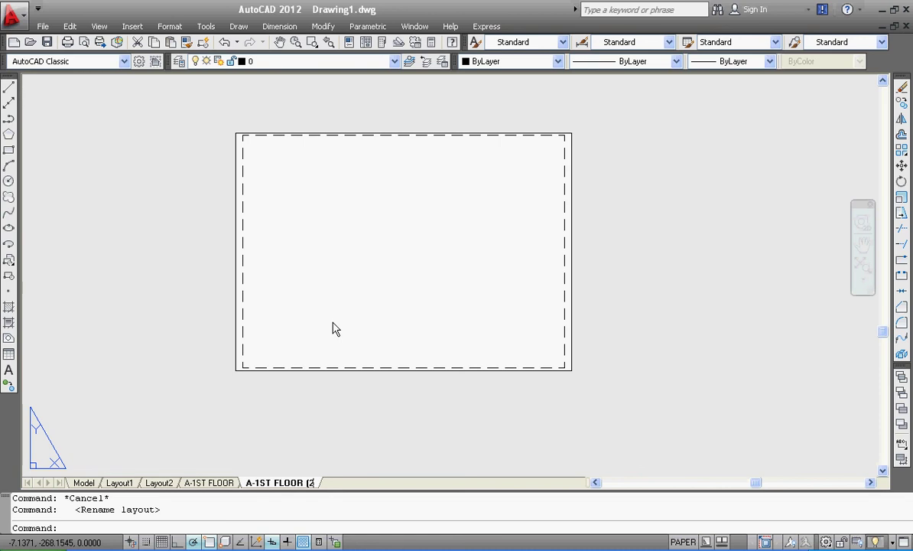
key("BackSpace")
key("Left")
key("Left")
key("Left")
key("BackSpace")
key("BackSpace")
key("BackSpace")
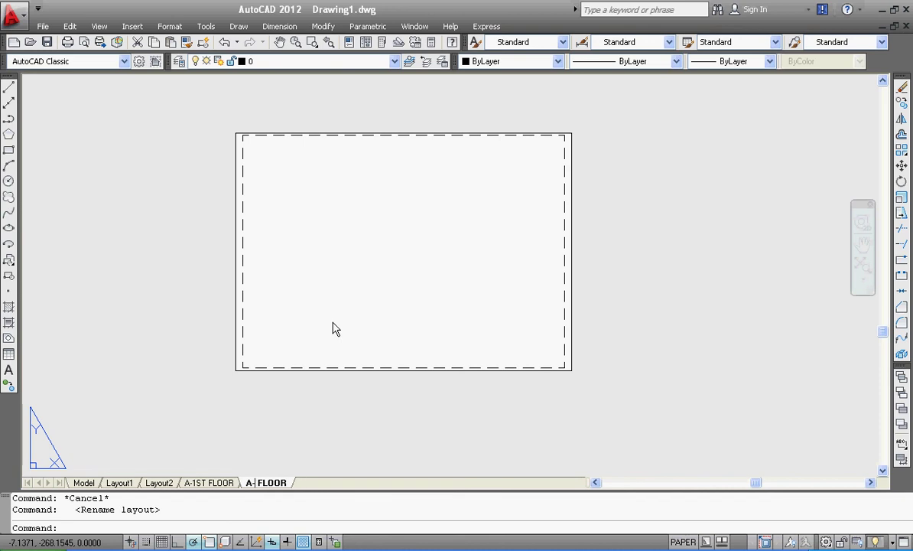
type("2ND")
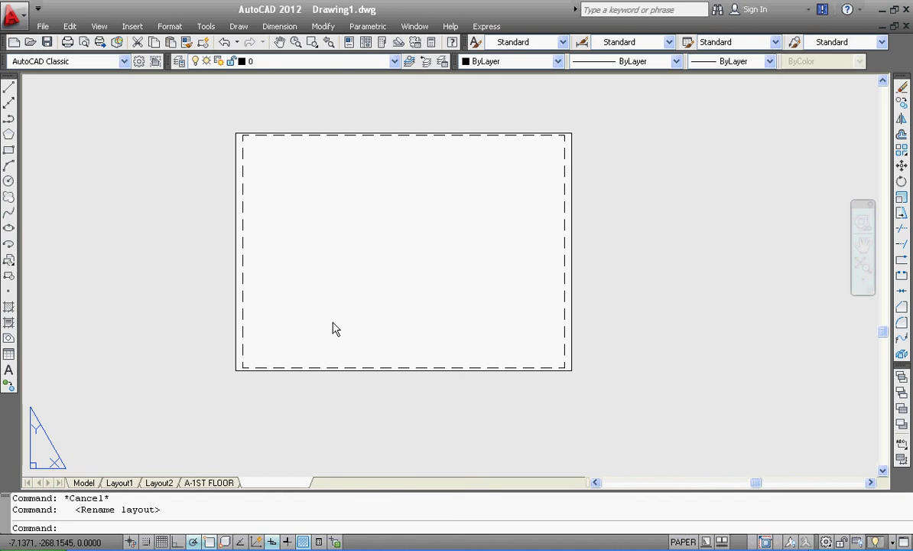
left_click(383, 377)
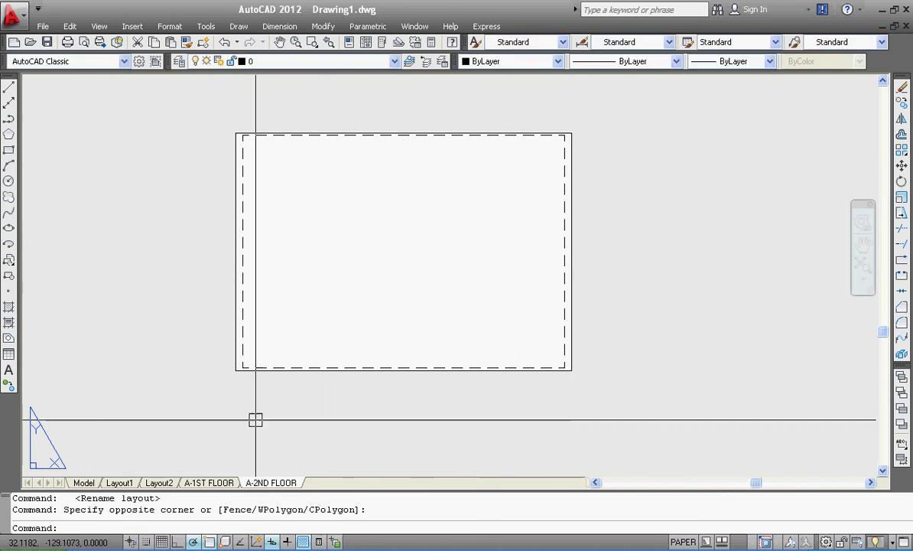
Check Layout1, Layout2, A-1ST FLOOR and A-2ND FLOOR in turn, ending on A-2ND FLOOR
left_click(120, 483)
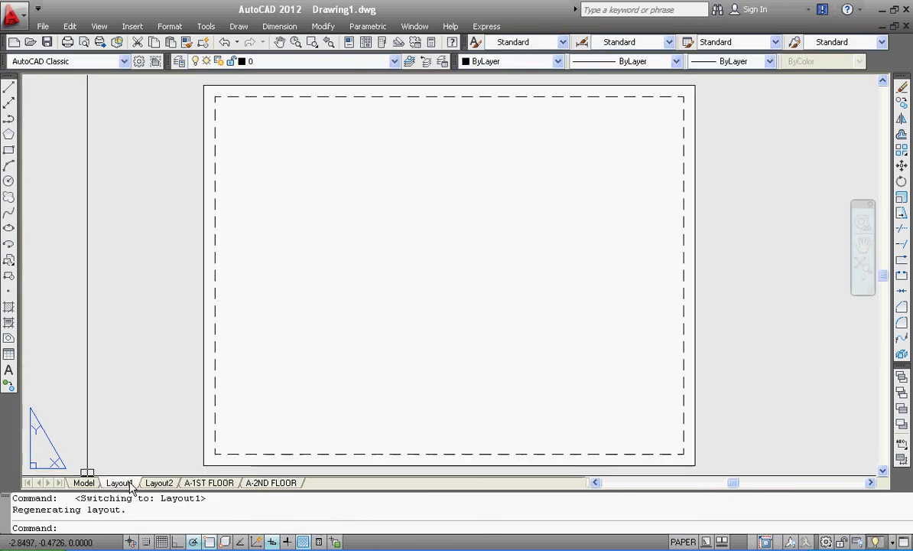
left_click(160, 483)
left_click(202, 484)
left_click(267, 483)
key("ctrl+Page_Up")
left_click(273, 483)
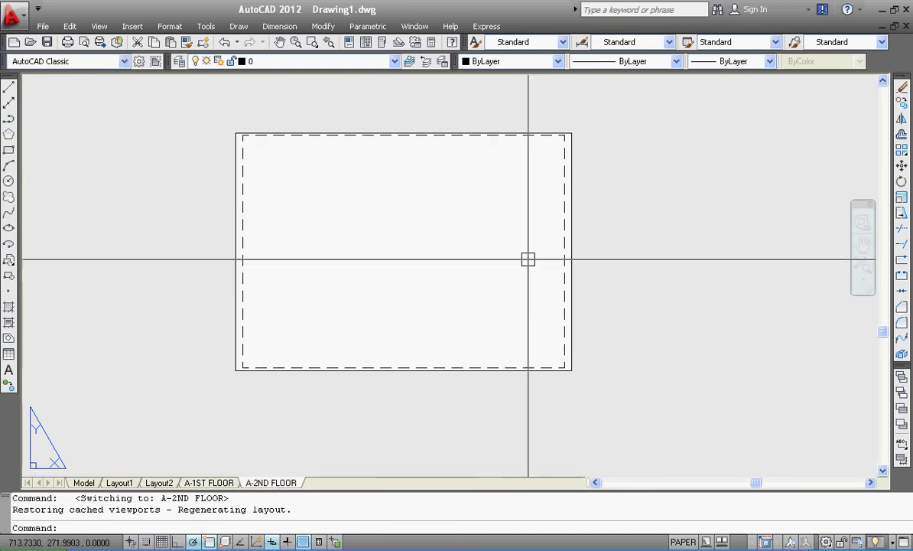